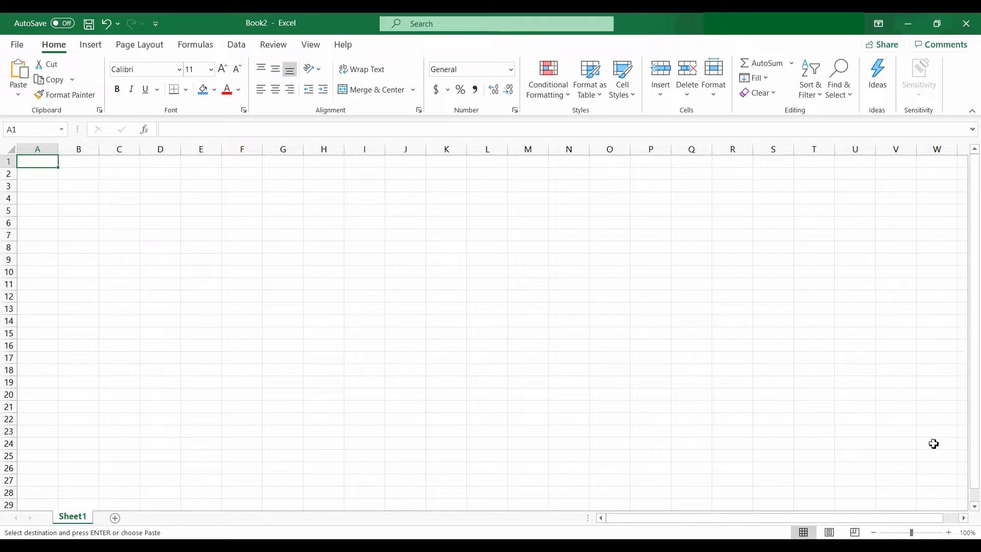
Step: Paste the copied Courses Database into cell A1 of a new sheet and auto-fit columns A to D
left_click(116, 518)
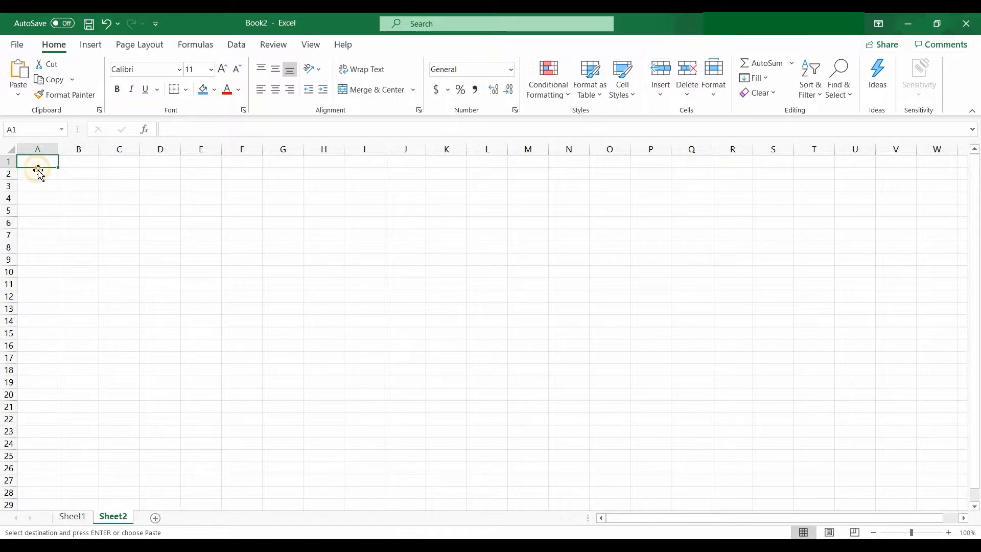
key("ctrl+v")
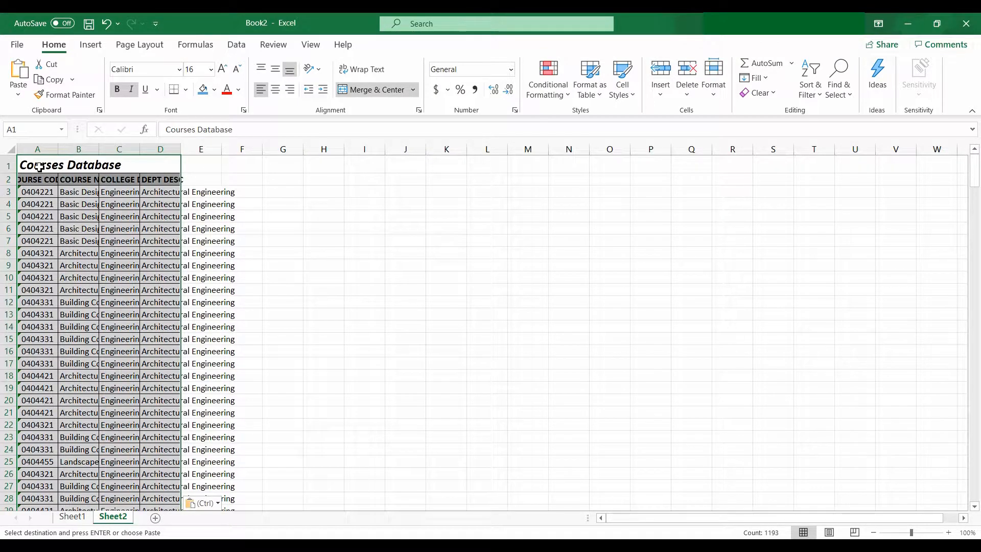
left_click(188, 216)
left_click_drag(50, 150, 160, 149)
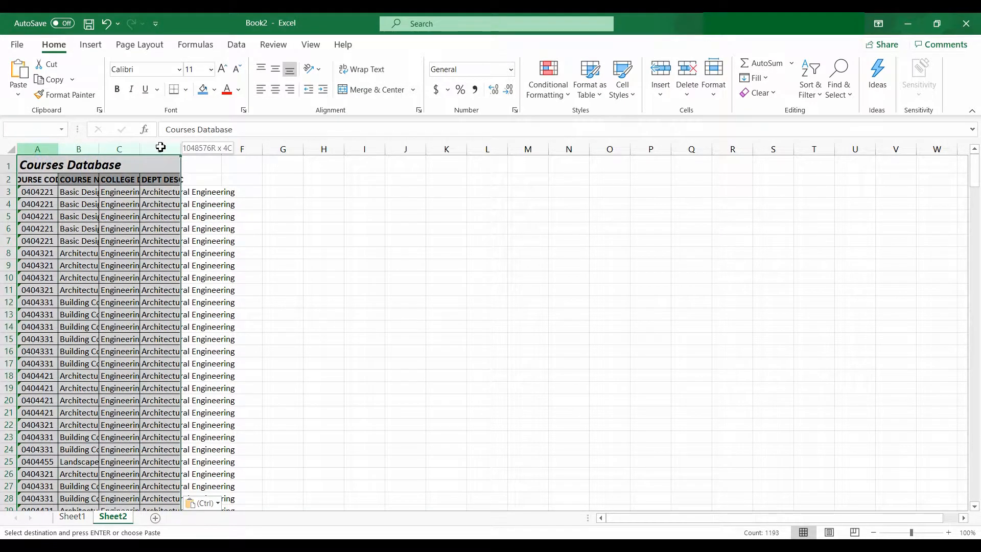
double_click(180, 149)
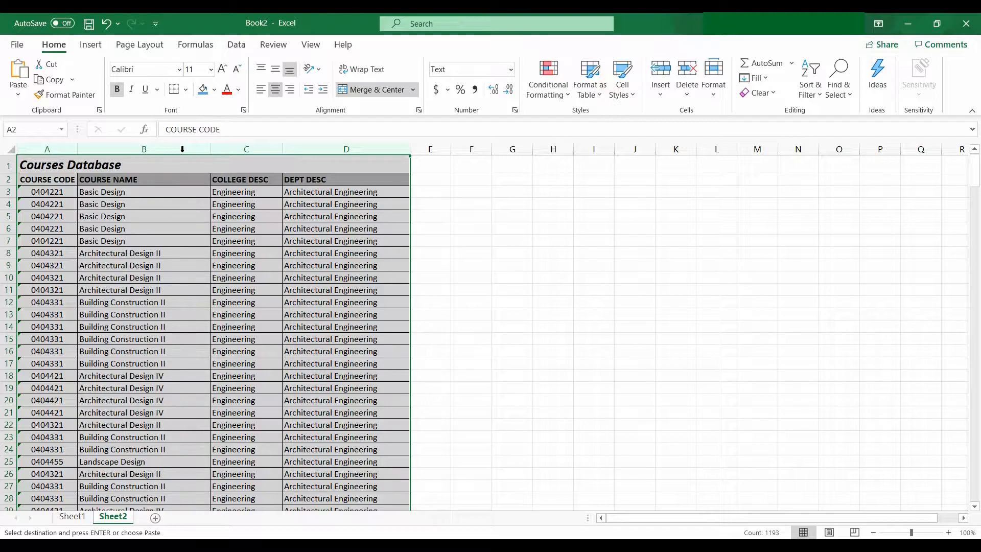
left_click(91, 252)
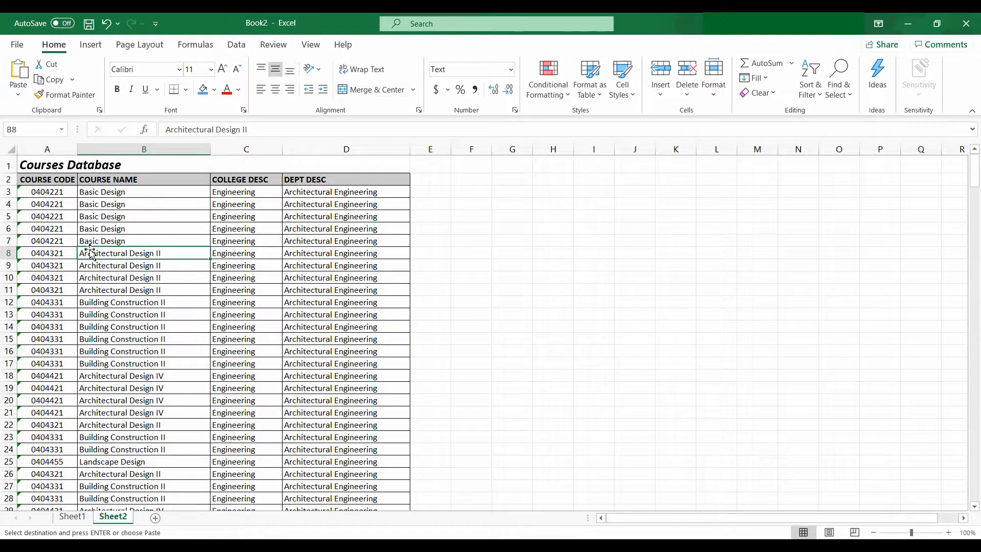
Step: Examine the column headings and the course code and name records in the Courses Database table
left_click(56, 217)
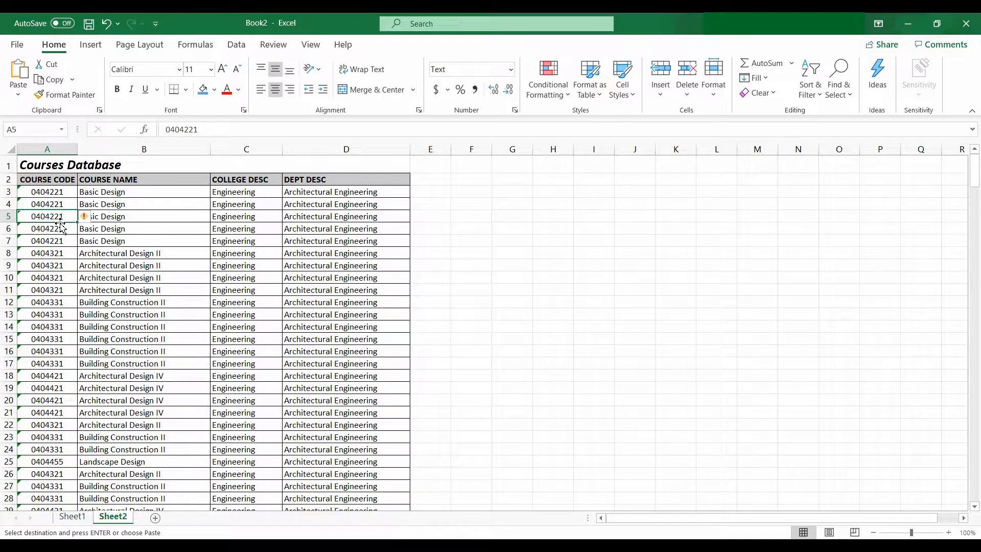
key("Right")
key("Down")
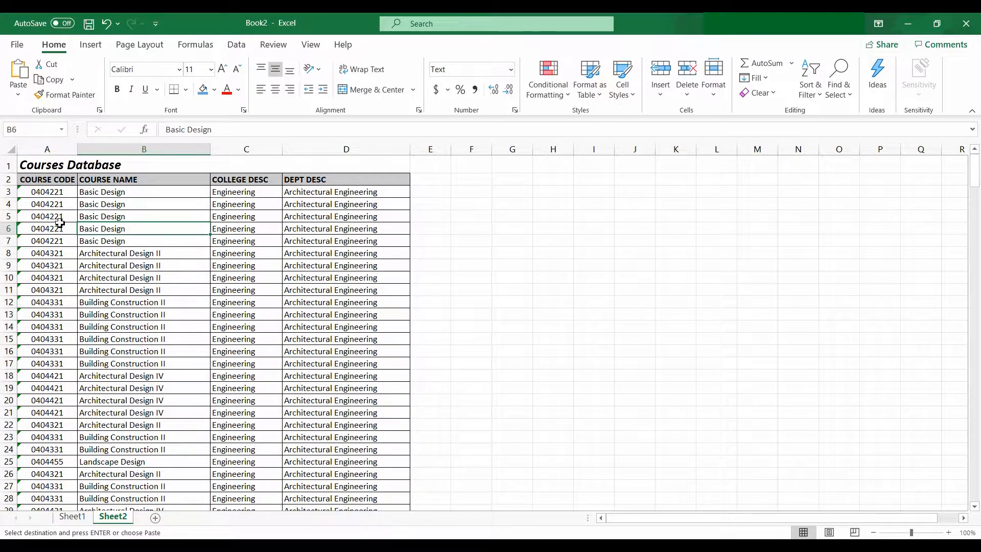
key("Up")
key("Up")
key("Up")
key("Up")
key("Right")
key("Right")
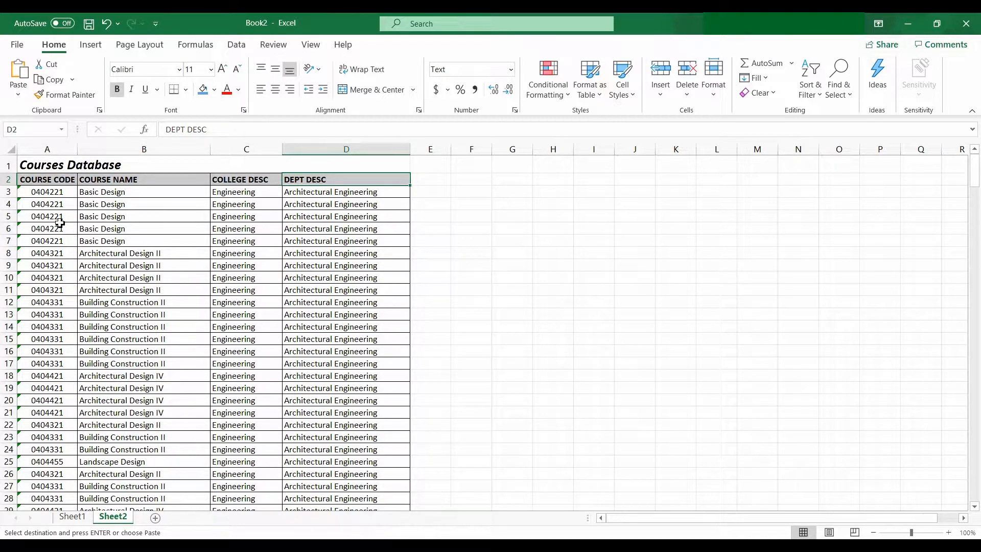
key("Left")
key("Left")
key("Left")
key("Down")
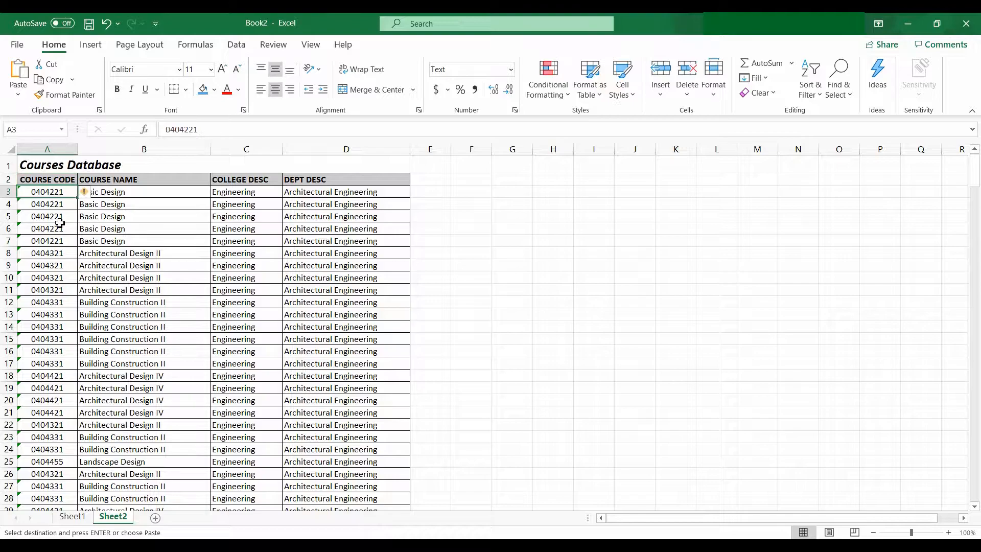
key("Down")
key("Down")
key("Down")
key("Down")
key("Down")
key("Down")
key("Down")
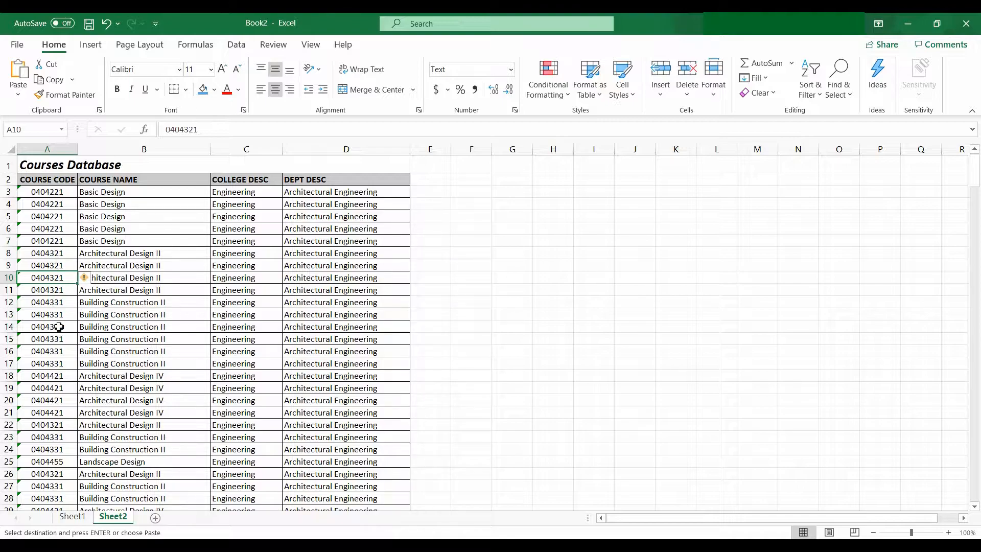
Step: Enter the title "Course Inquiry" in cell A1 of Sheet1
left_click(73, 517)
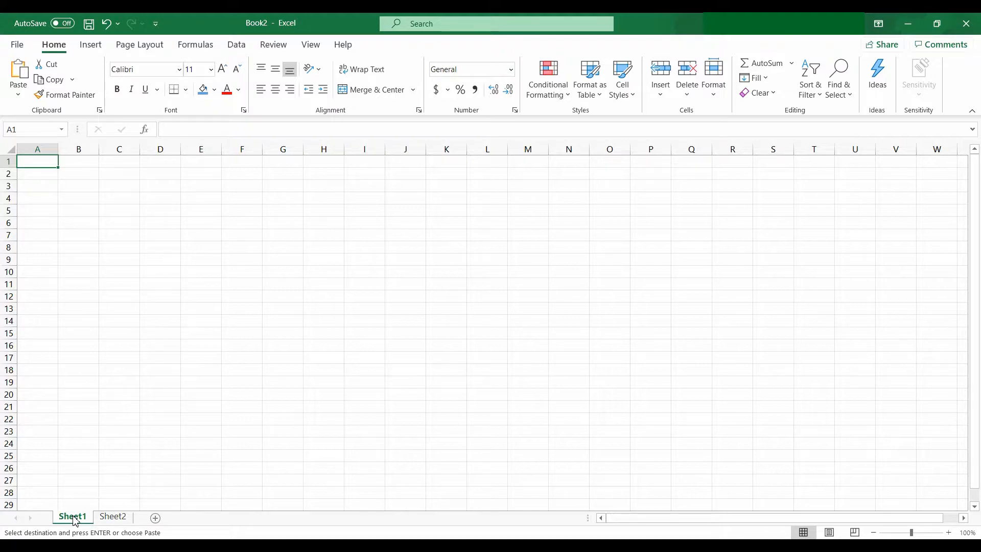
type("C")
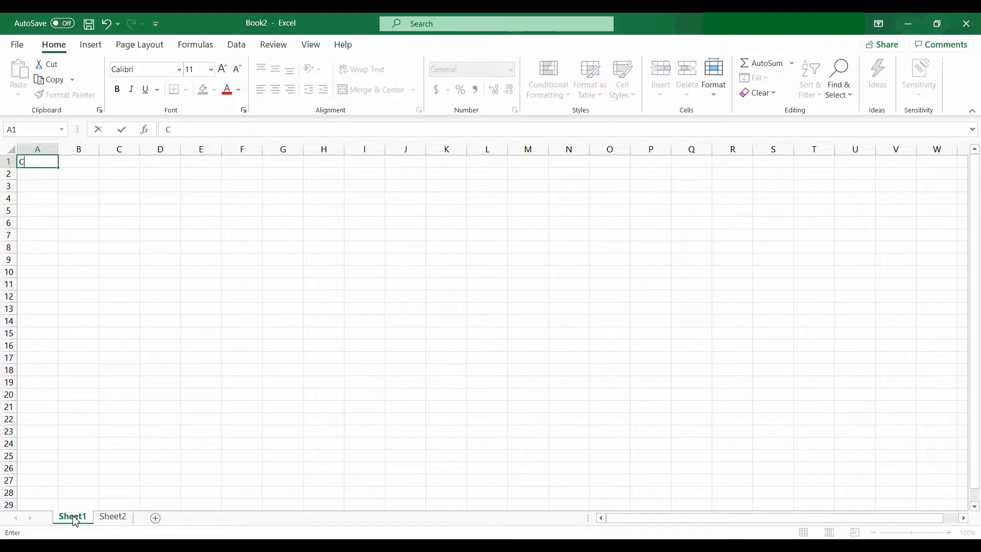
type("ourse Inquiry")
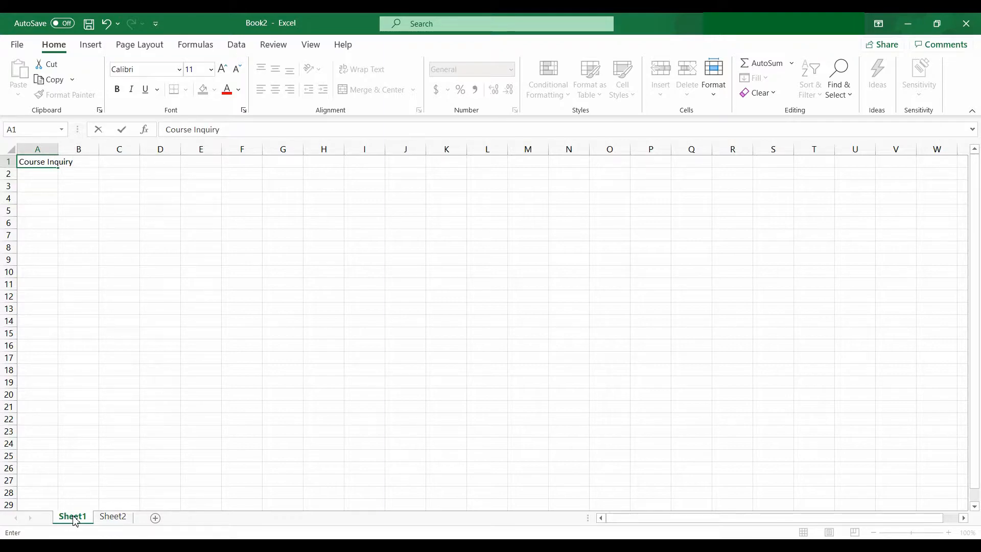
left_click(86, 292)
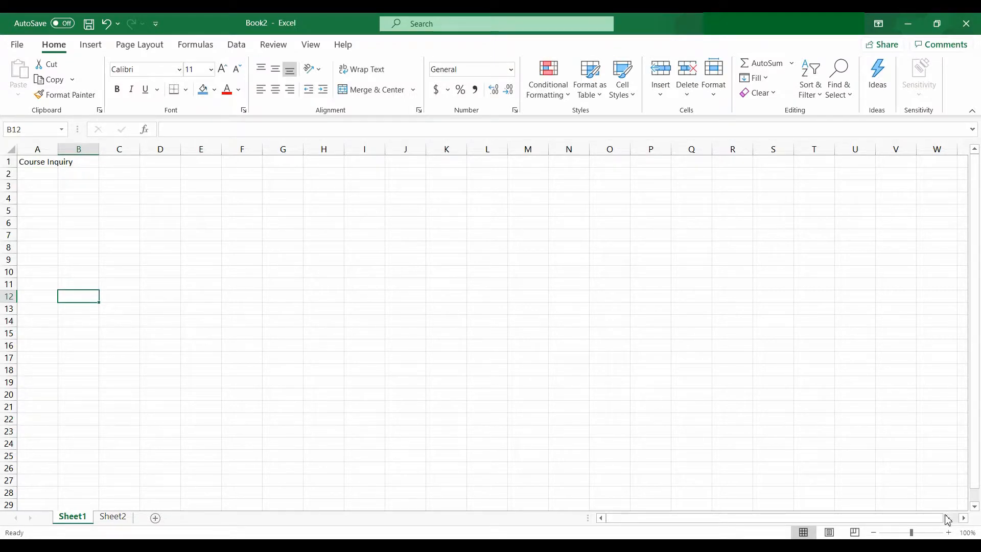
Step: Enter the label "Course Code:" in cell A2, below the Course Inquiry title
left_click(948, 532)
left_click(948, 532)
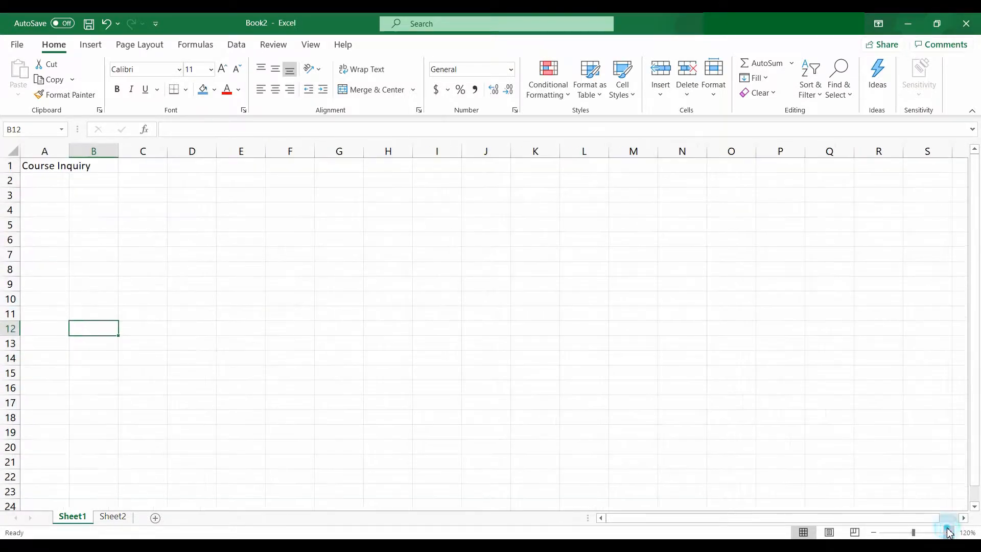
left_click(947, 532)
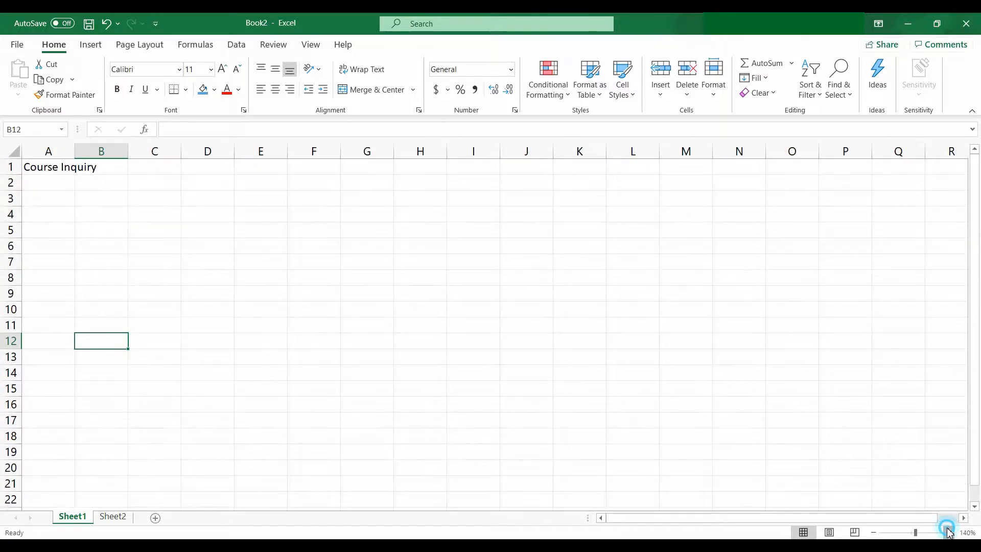
left_click(948, 532)
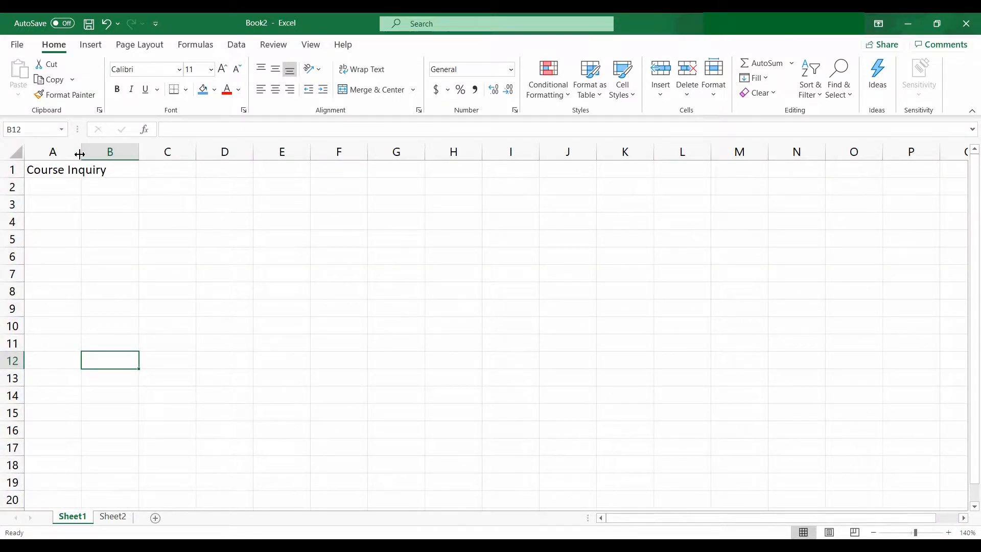
left_click(62, 188)
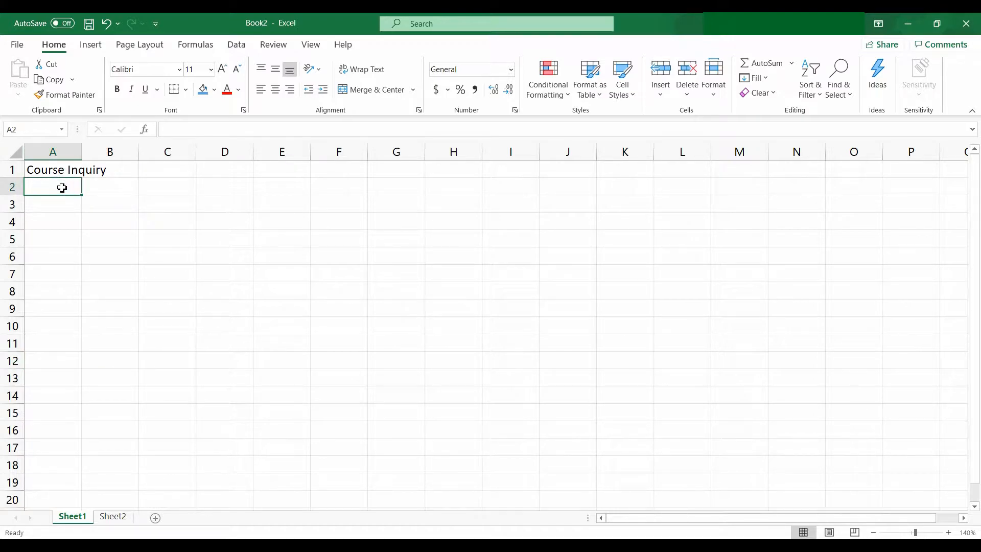
type("Course Code:")
key("Return")
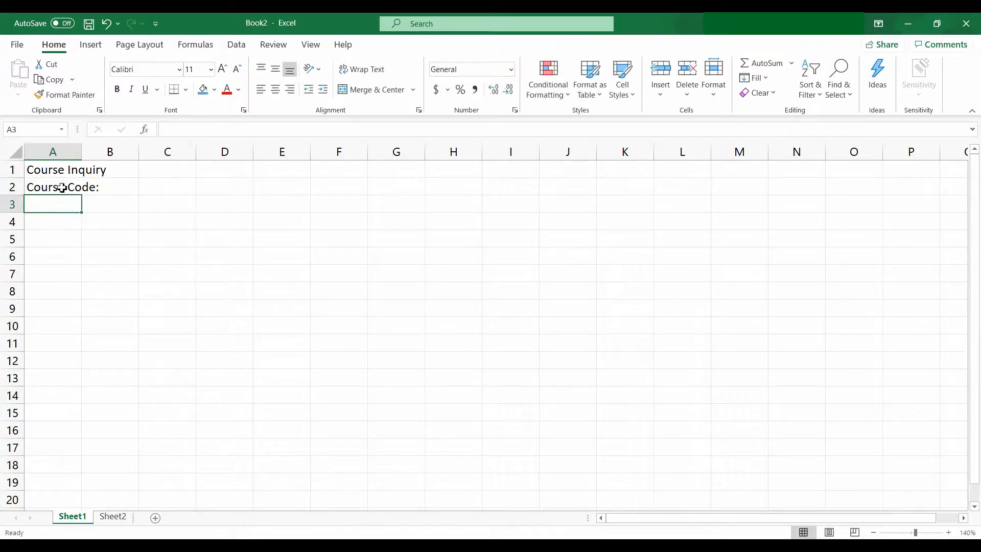
Step: Enter the label "Course Name:" in cell A3, correcting the misspelled word "Coruse"
type("Coruse")
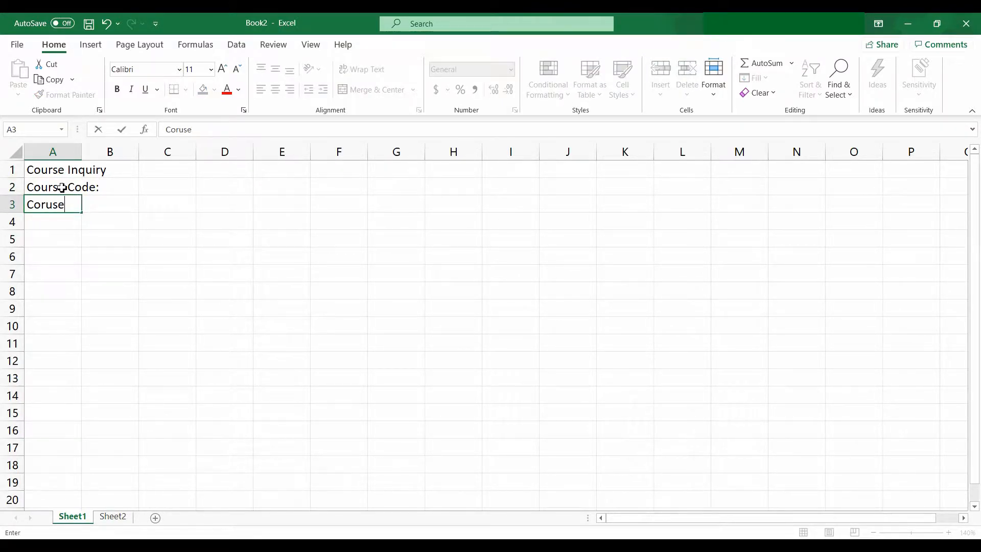
type(" Name:")
key("Return")
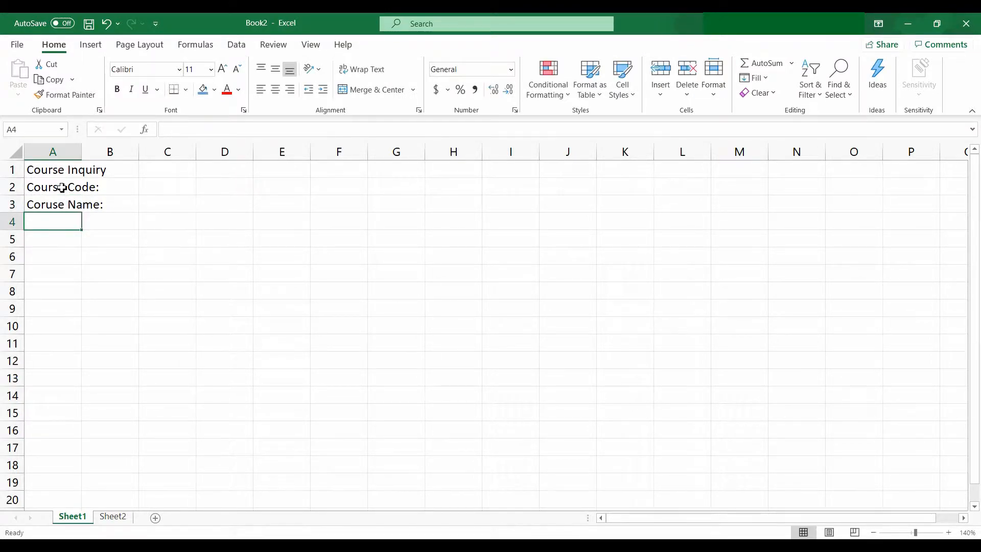
key("Up")
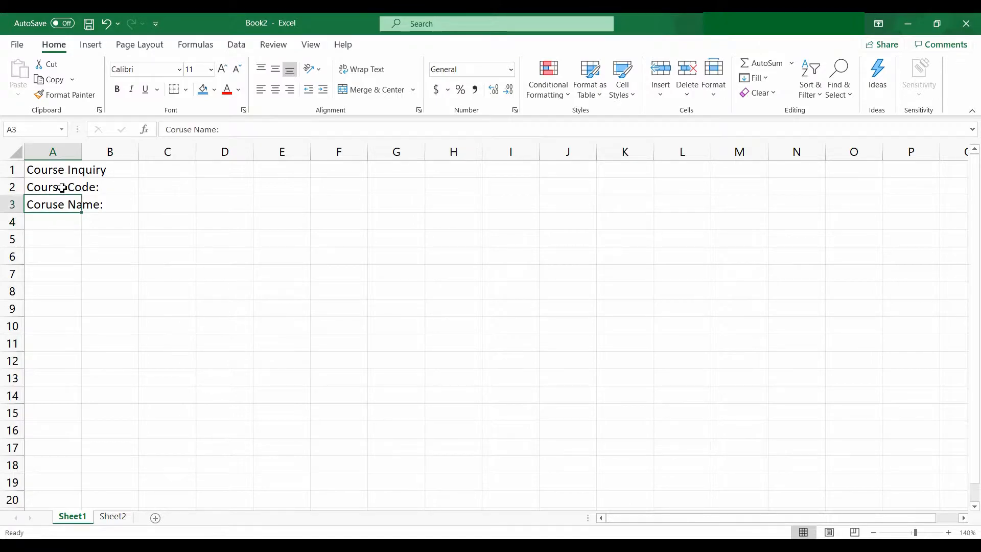
double_click(51, 204)
key("BackSpace")
key("BackSpace")
type("ur")
left_click(73, 226)
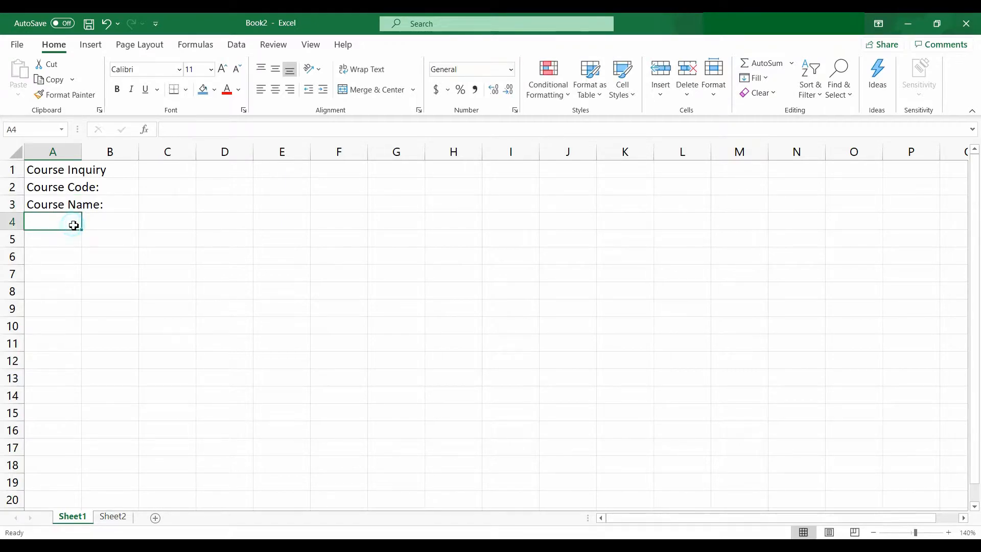
Step: Enter the label "College:" in cell A4, including the trailing colon
type("College")
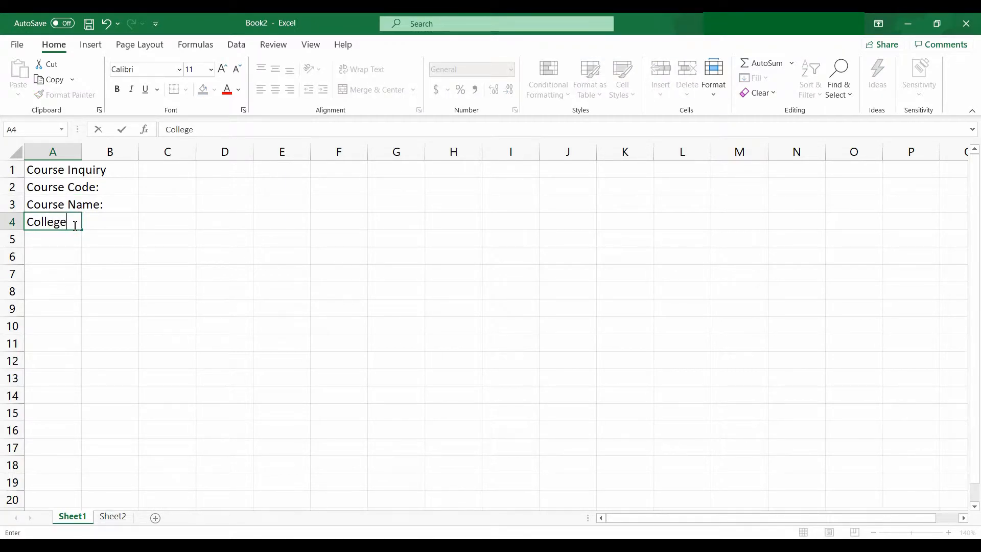
key("Up")
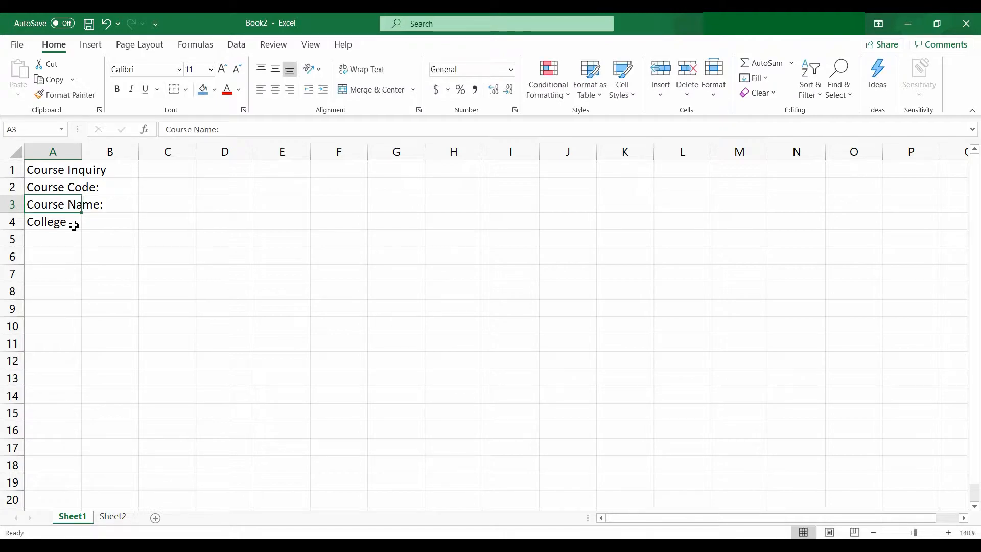
double_click(67, 222)
type(":")
left_click(68, 235)
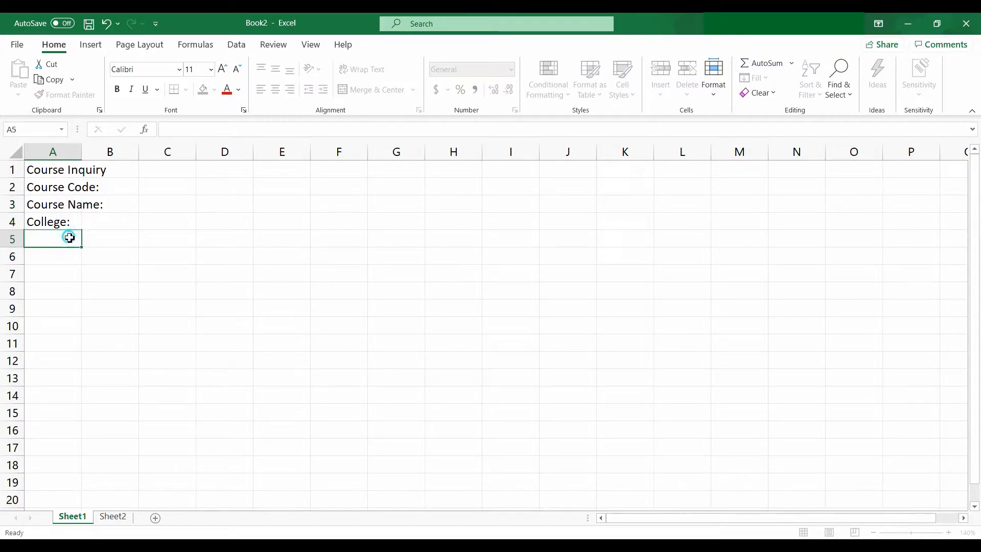
Step: Enter the label "Department:" in cell A5 and auto-fit column A to the labels
type("Deprtment")
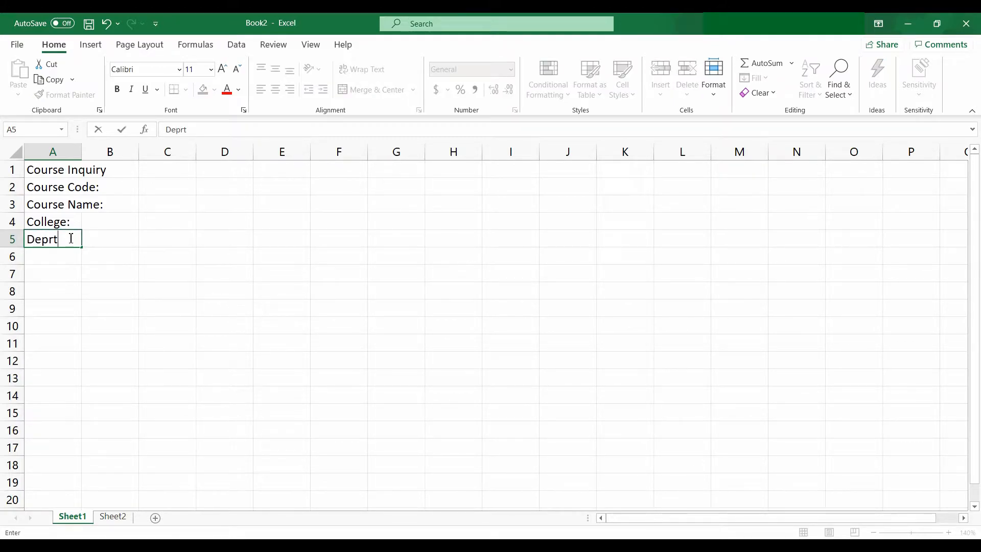
key("BackSpace")
key("BackSpace")
key("BackSpace")
key("BackSpace")
key("BackSpace")
key("BackSpace")
type("artment:")
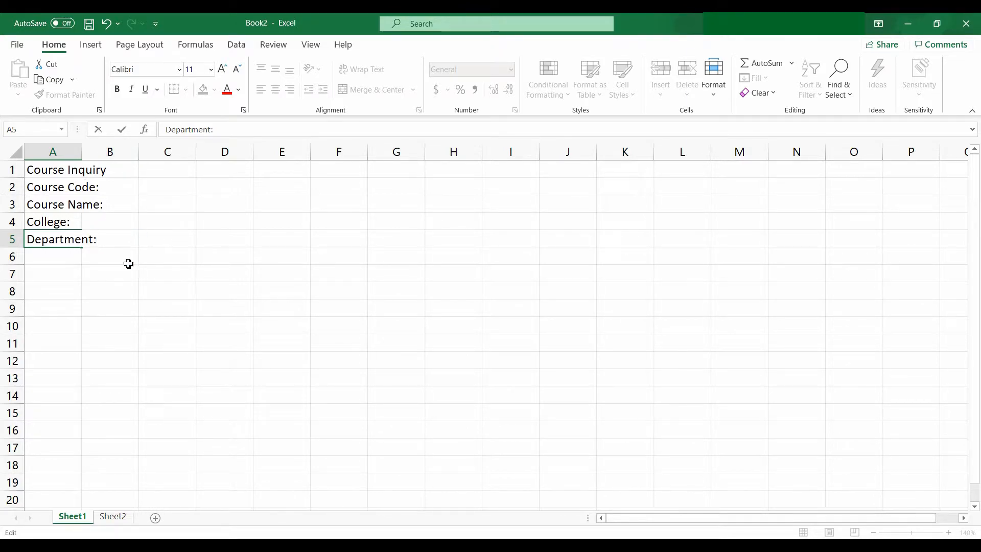
left_click(122, 286)
double_click(81, 151)
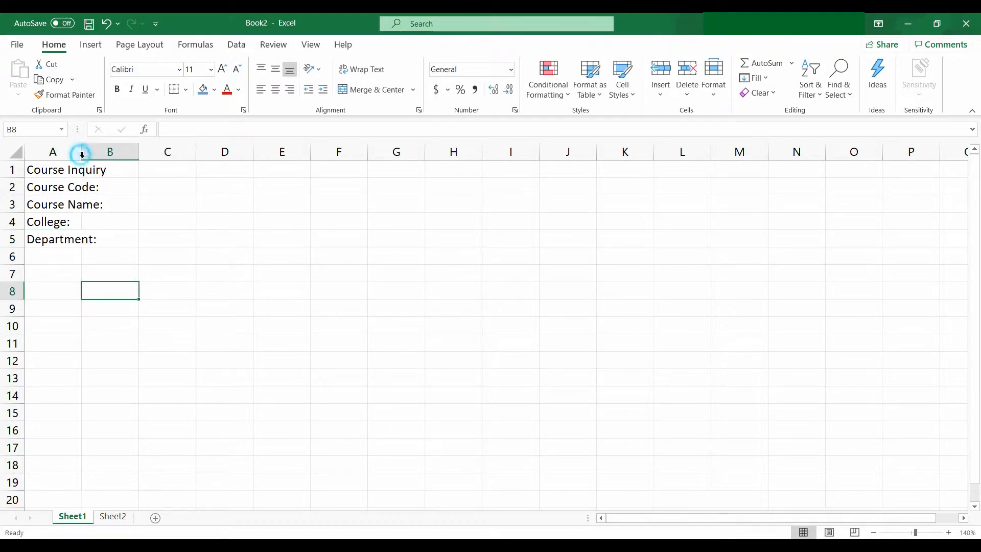
Step: Fill the course code input cell B2 with blue and widen column B to about twice its width
left_click(150, 189)
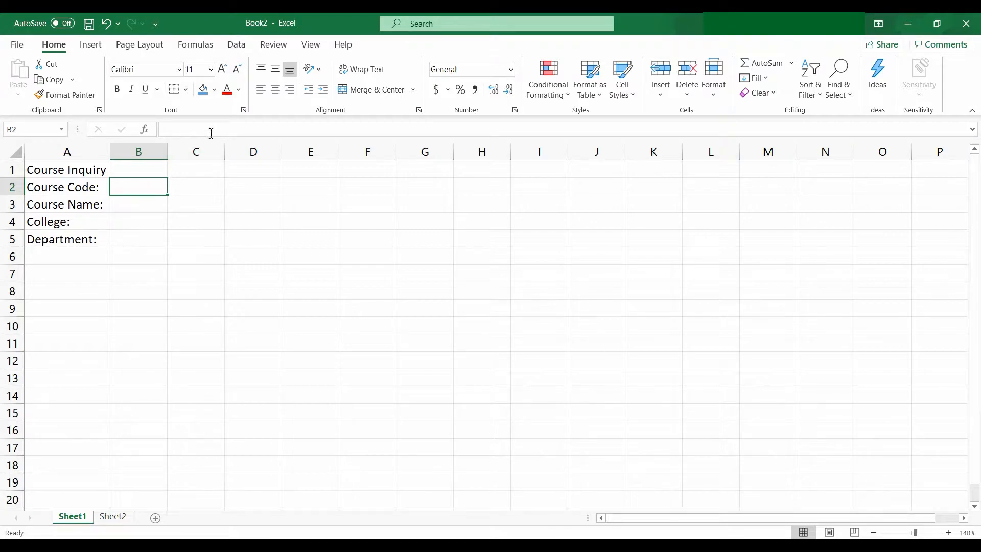
left_click(205, 96)
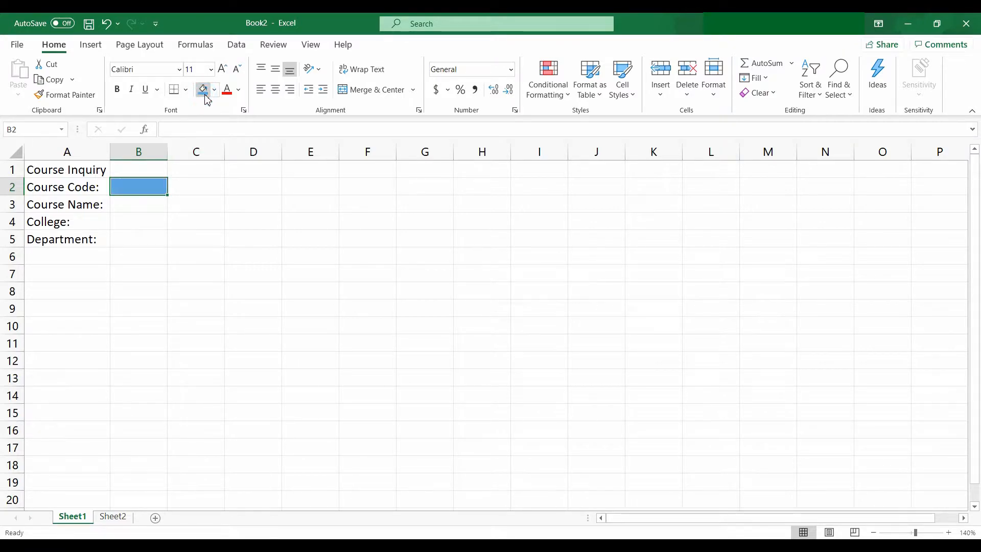
left_click_drag(167, 153, 227, 162)
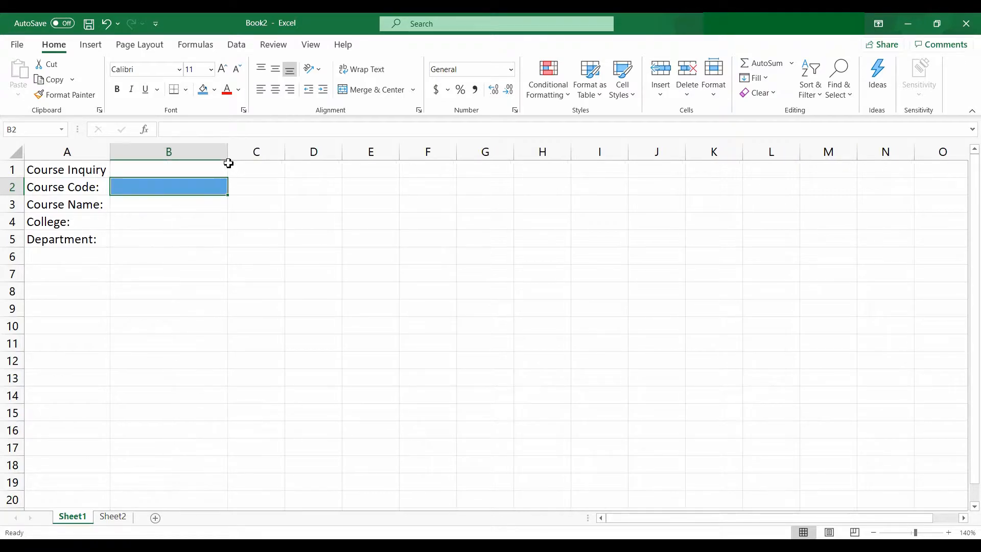
left_click(195, 202)
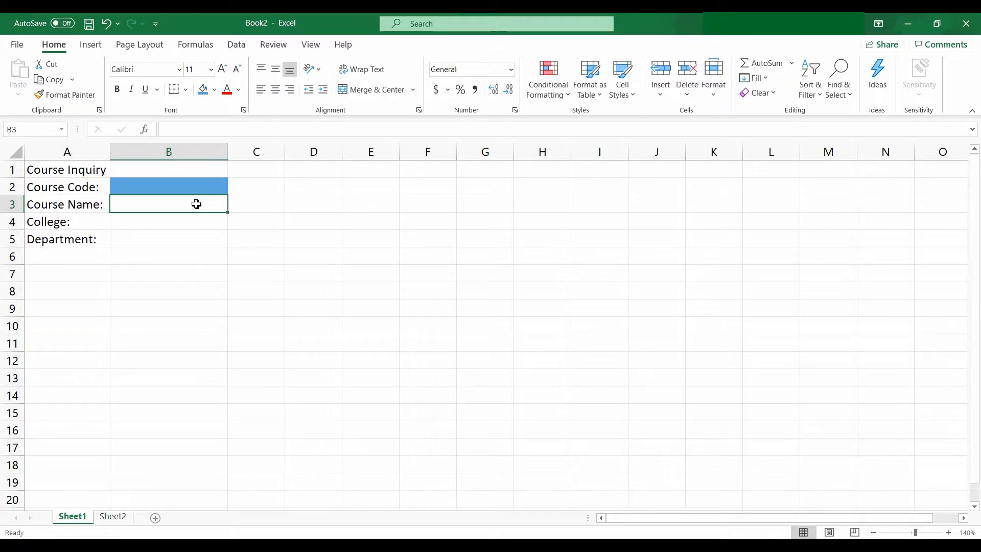
key("Left")
key("Down")
key("Down")
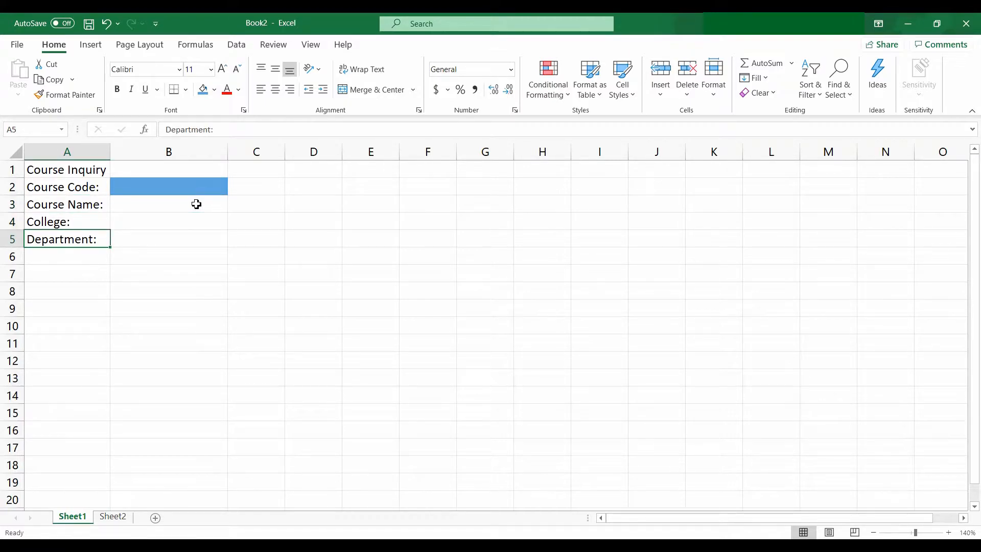
key("Up")
key("Up")
key("Right")
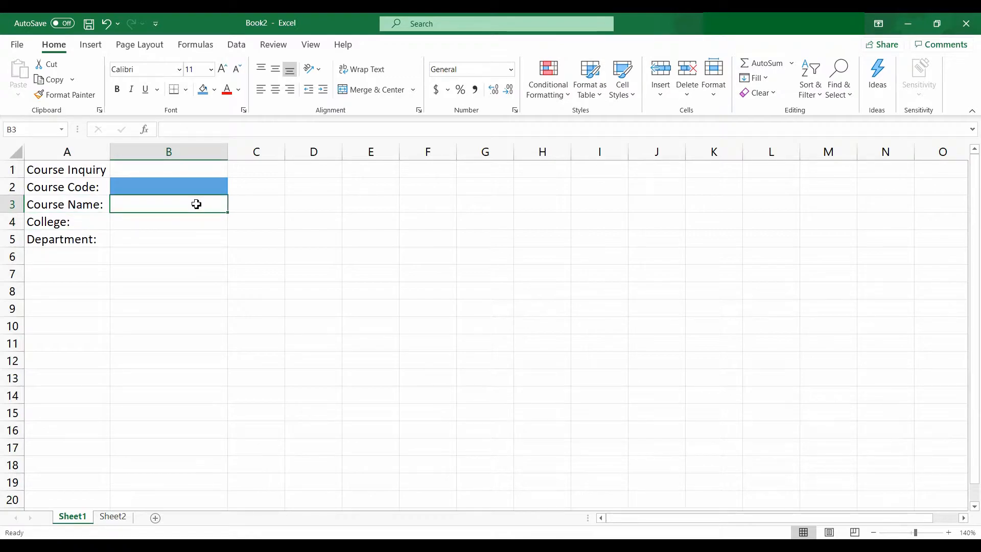
type("=vl")
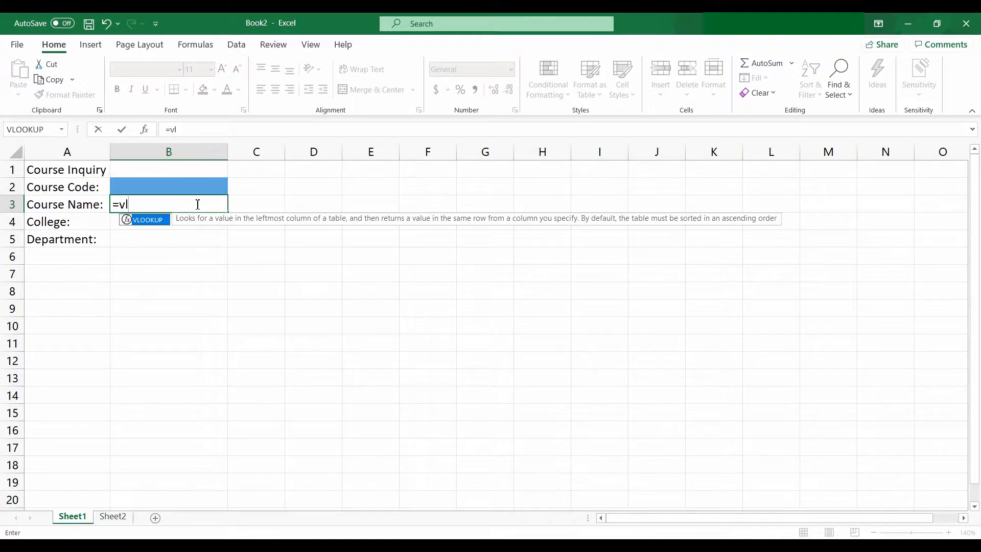
key("BackSpace")
key("BackSpace")
key("BackSpace")
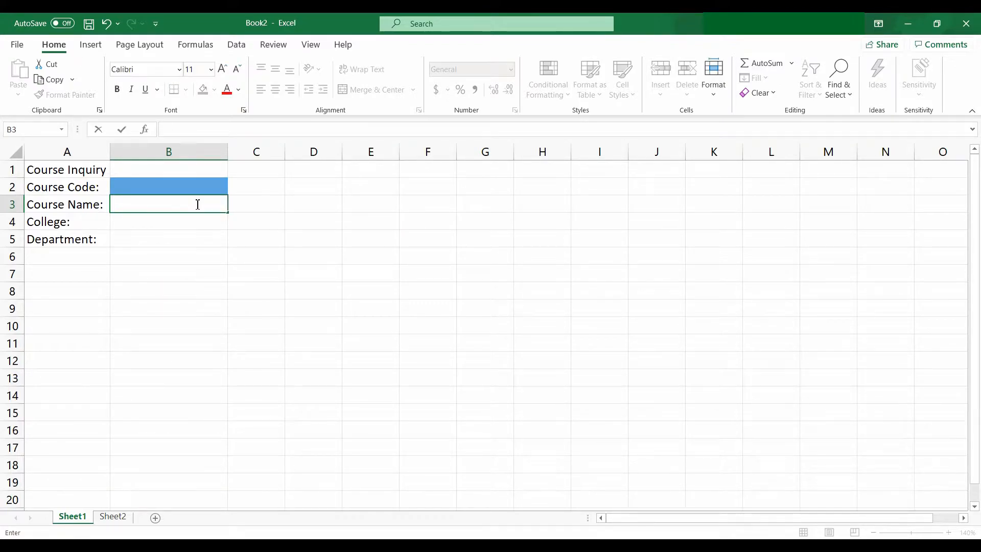
left_click(184, 261)
Step: Insert a VLOOKUP function from the Lookup & Reference category in the Course Name cell B3, with B2 as the lookup value
left_click(167, 206)
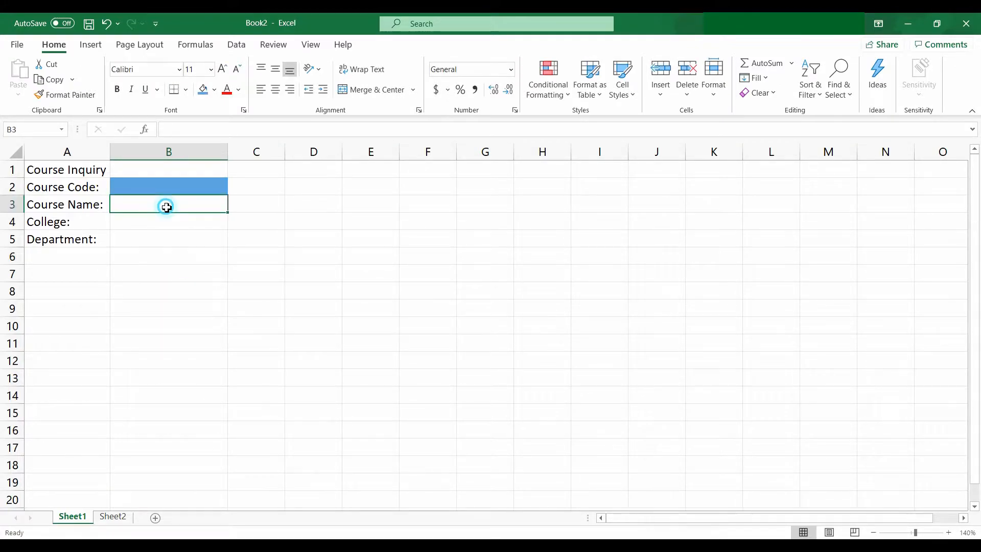
left_click(145, 130)
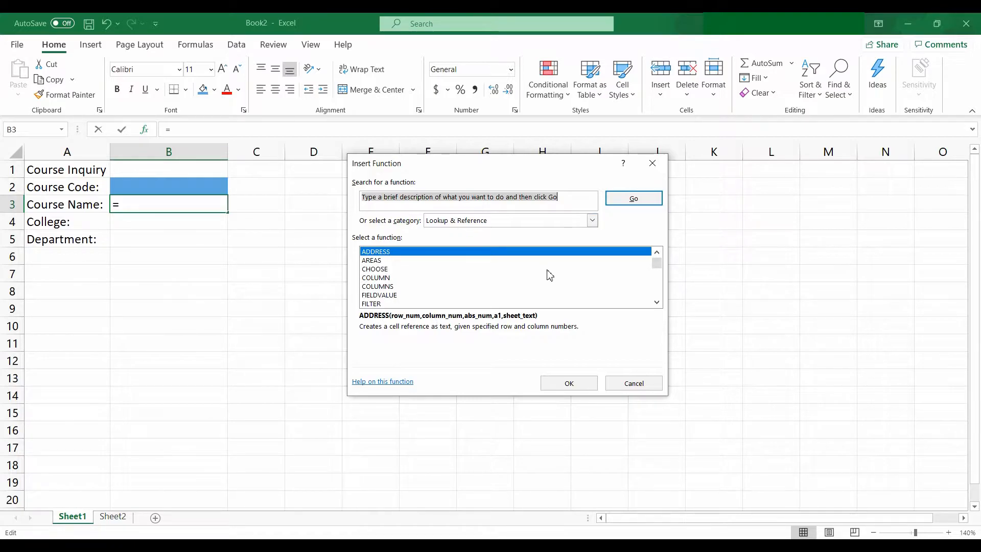
left_click_drag(662, 265, 661, 295)
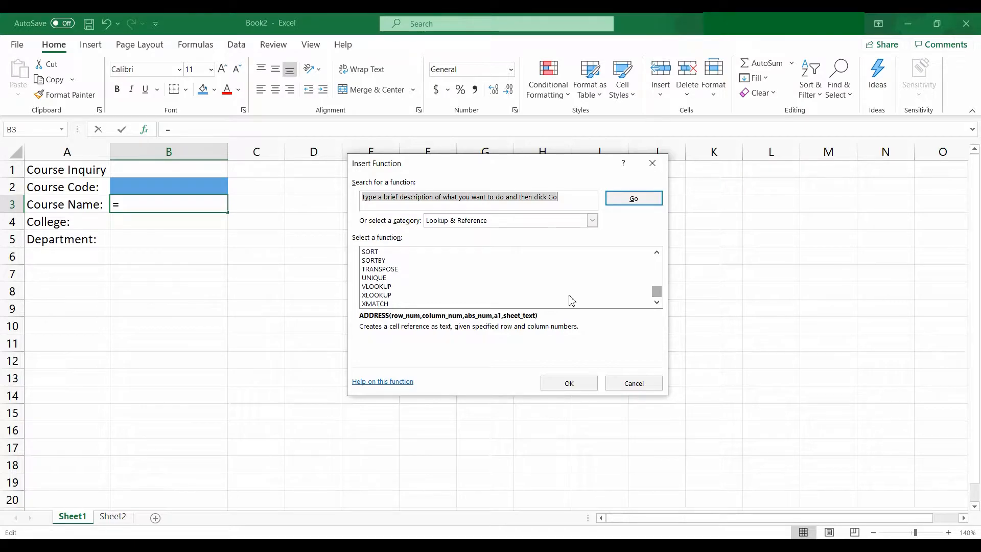
left_click(390, 289)
double_click(391, 288)
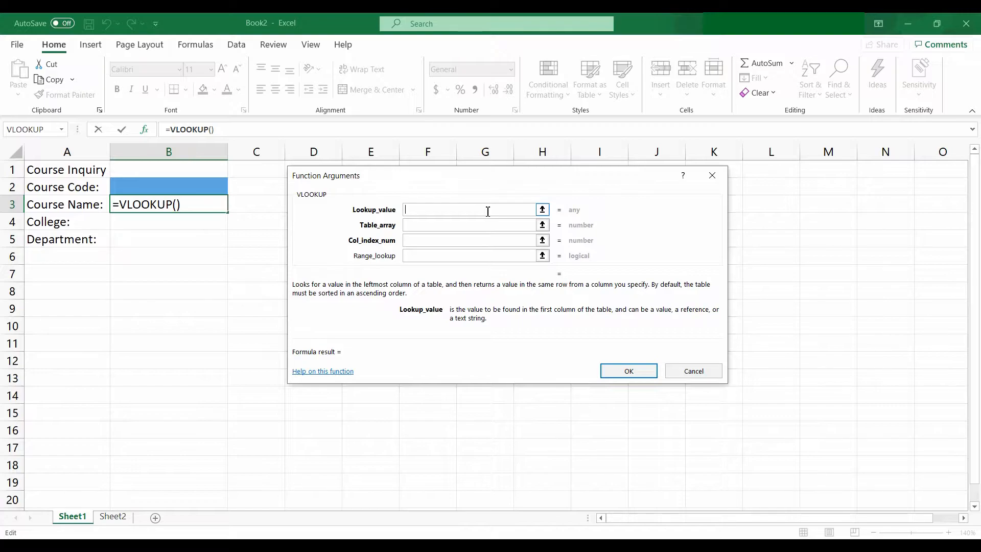
left_click(212, 189)
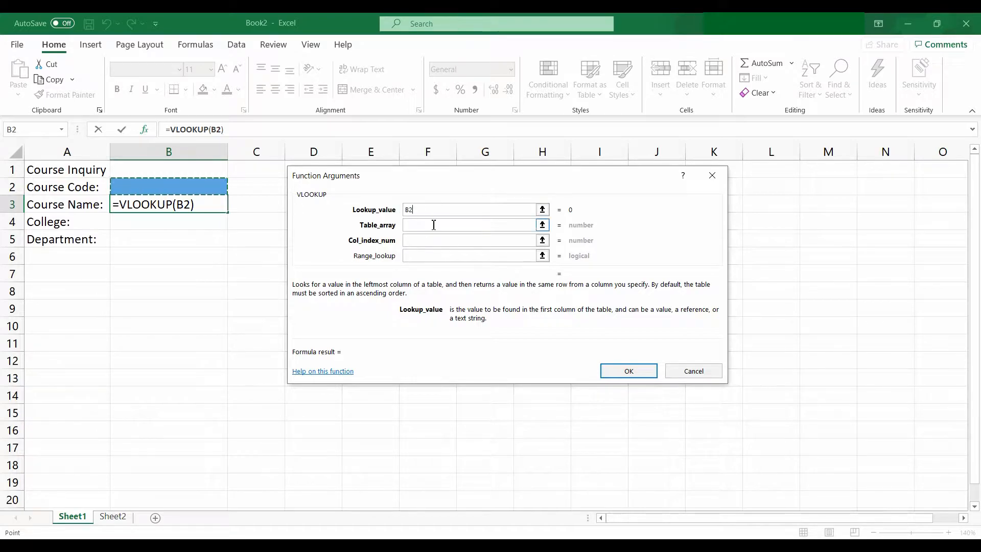
Step: Set the VLOOKUP table array to the range A2:D299 of the courses database on Sheet2
left_click(543, 226)
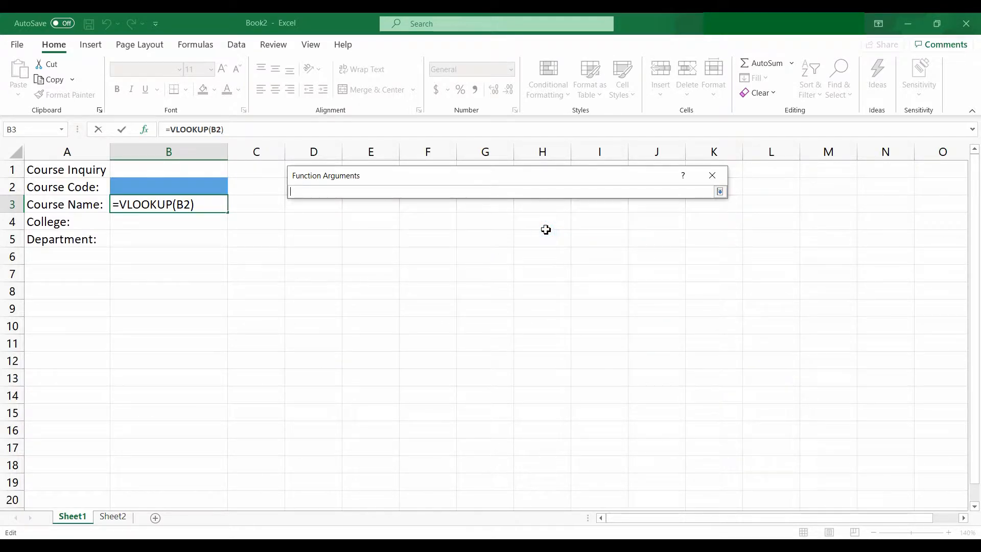
left_click(112, 517)
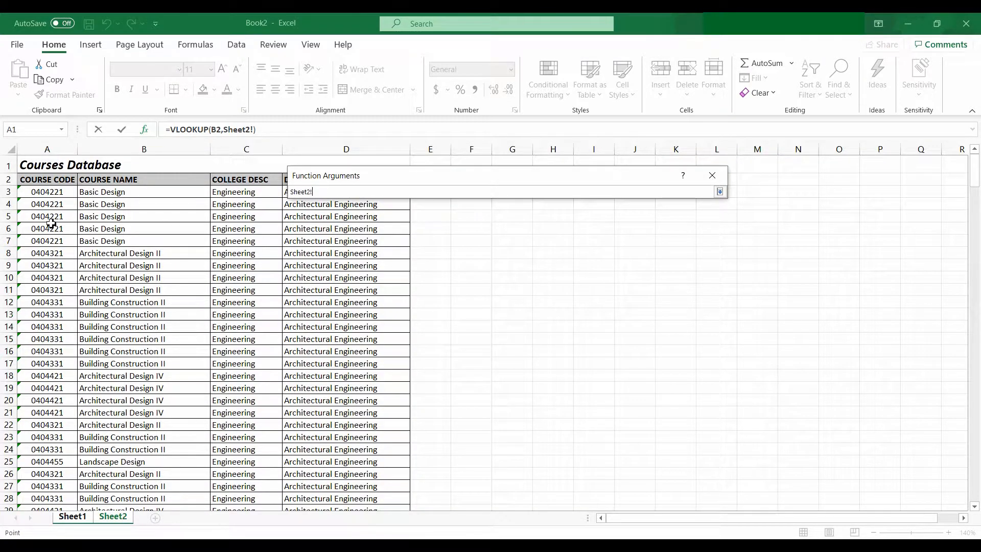
left_click_drag(46, 181, 318, 466)
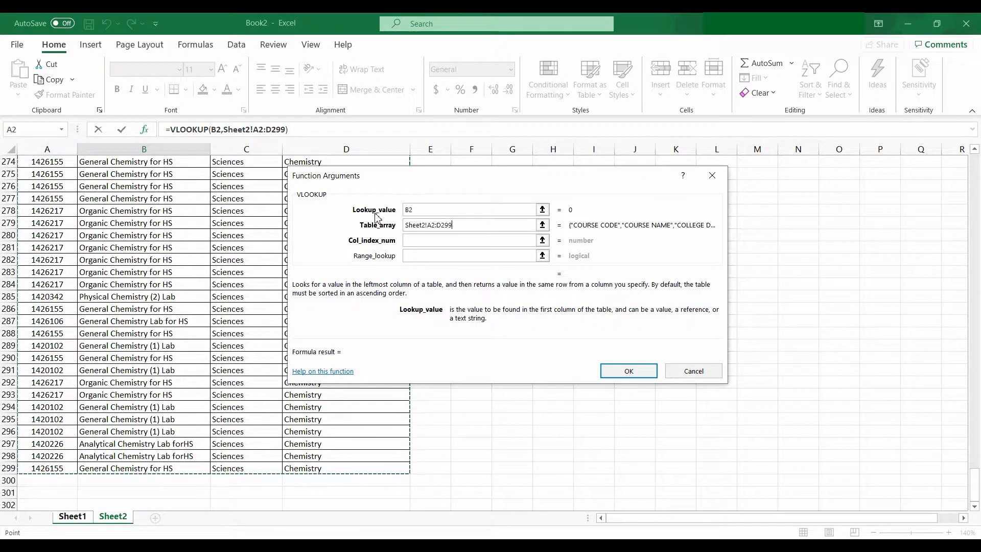
Step: Set the column index to 2 and the range lookup to false, and complete the Course Name formula
left_click(418, 245)
type("2")
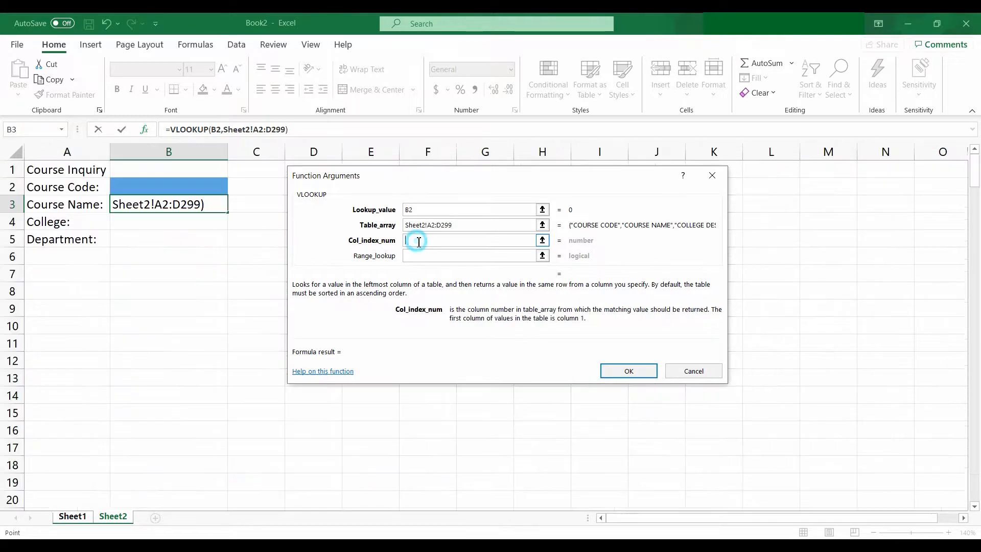
left_click(419, 255)
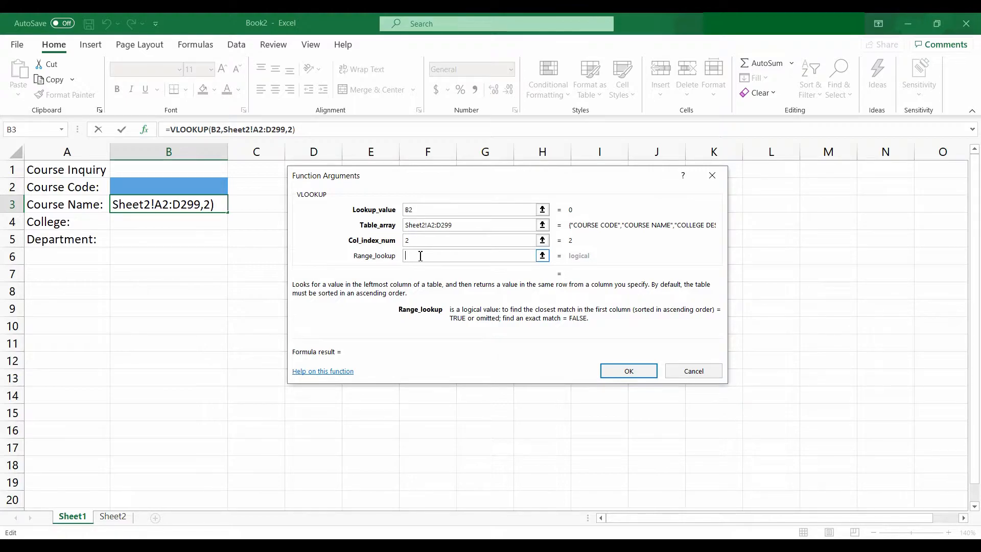
type("false")
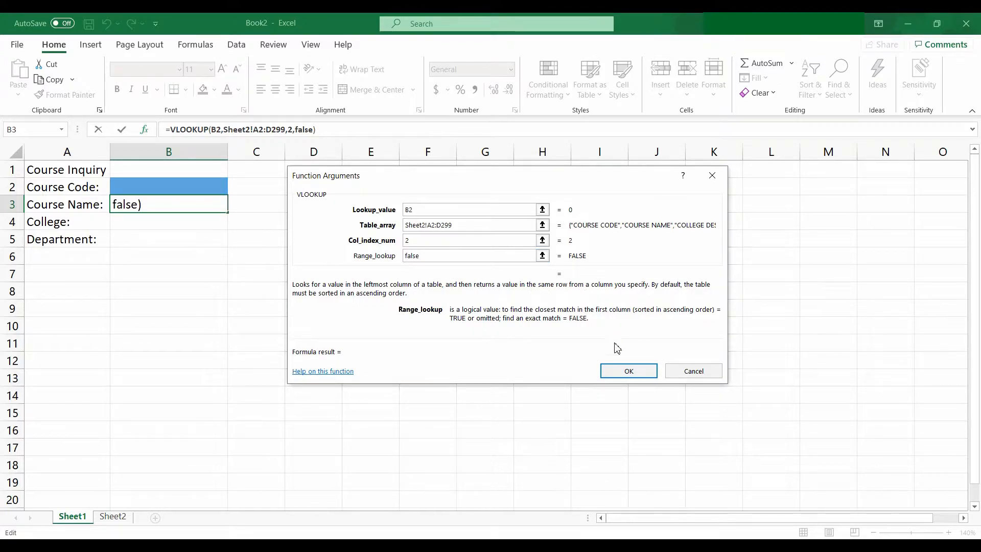
left_click(614, 372)
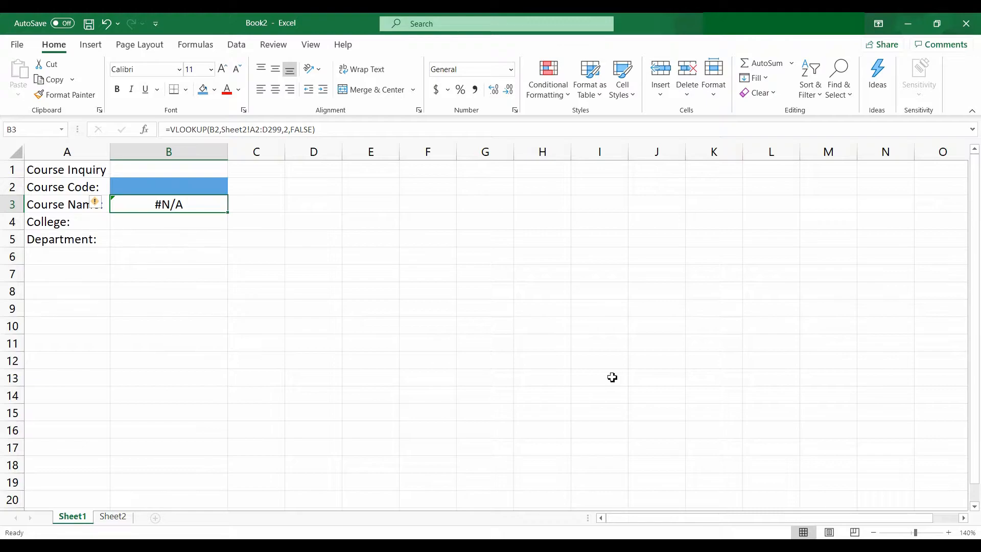
Step: Copy course code 0501257 from Sheet2 cell A155 into the Course Code cell B2 on Sheet1 and auto-fit column B
left_click(186, 189)
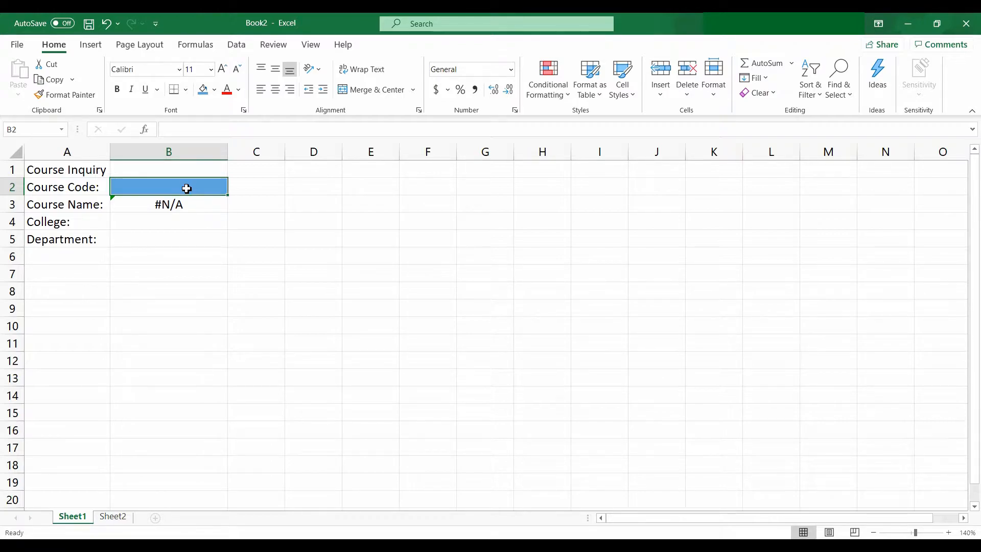
left_click(113, 517)
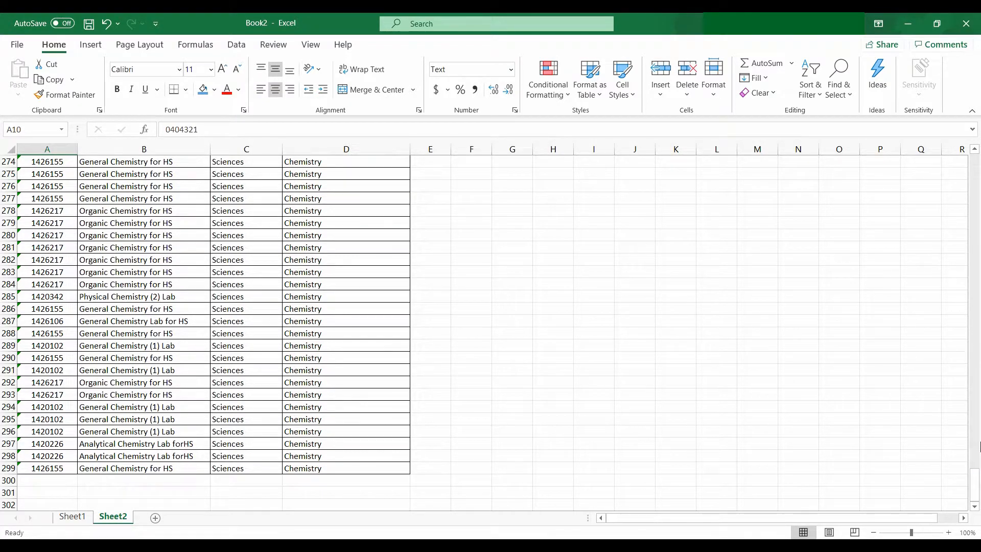
left_click_drag(974, 484, 967, 346)
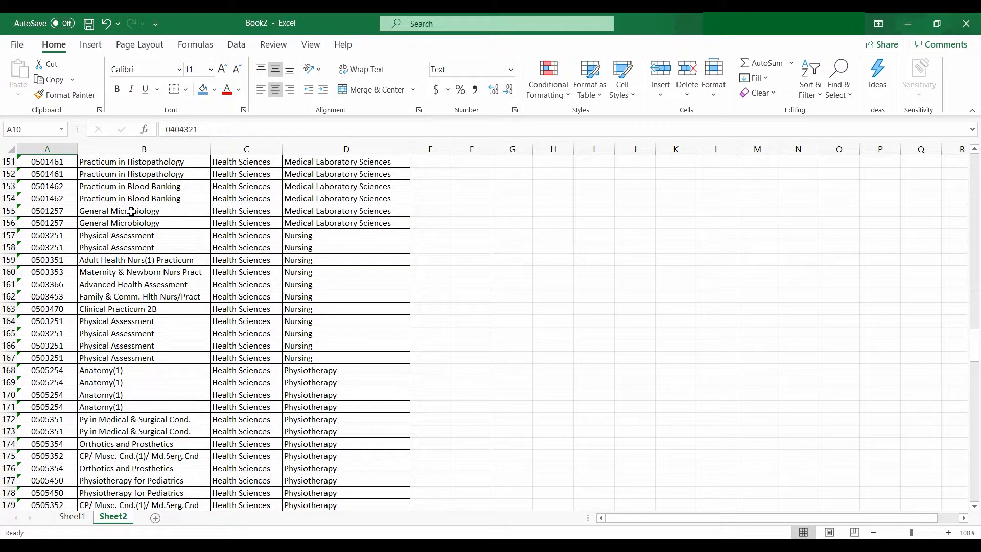
left_click(56, 210)
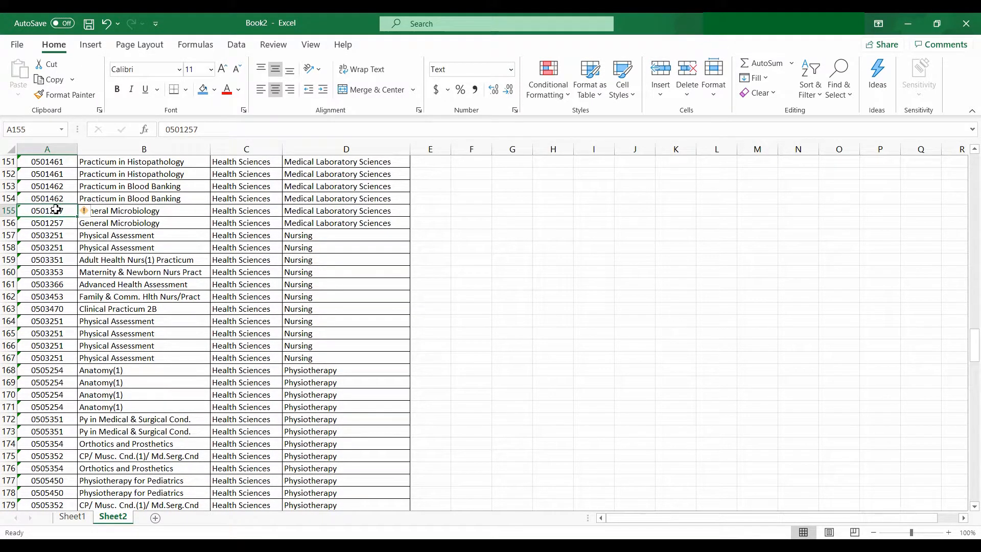
key("ctrl+c")
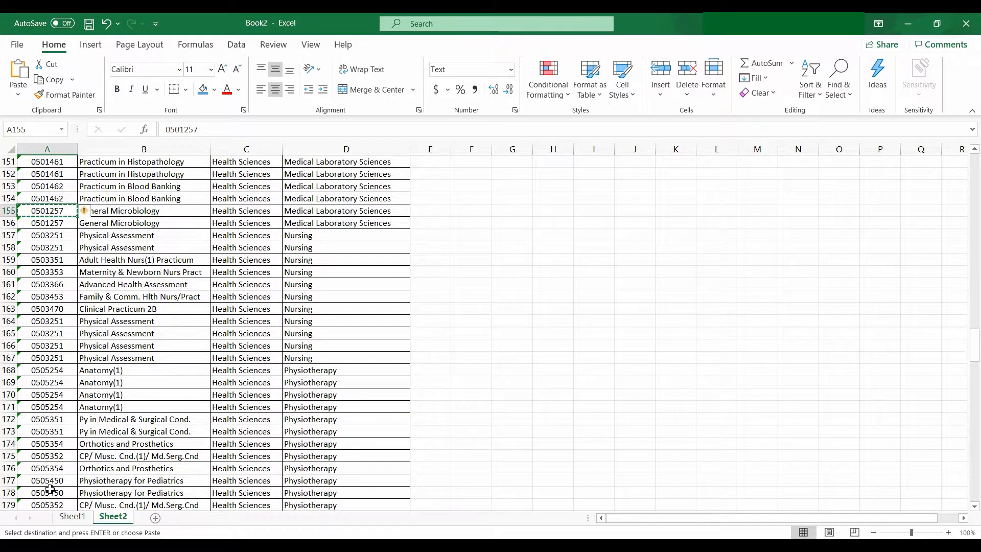
left_click(72, 517)
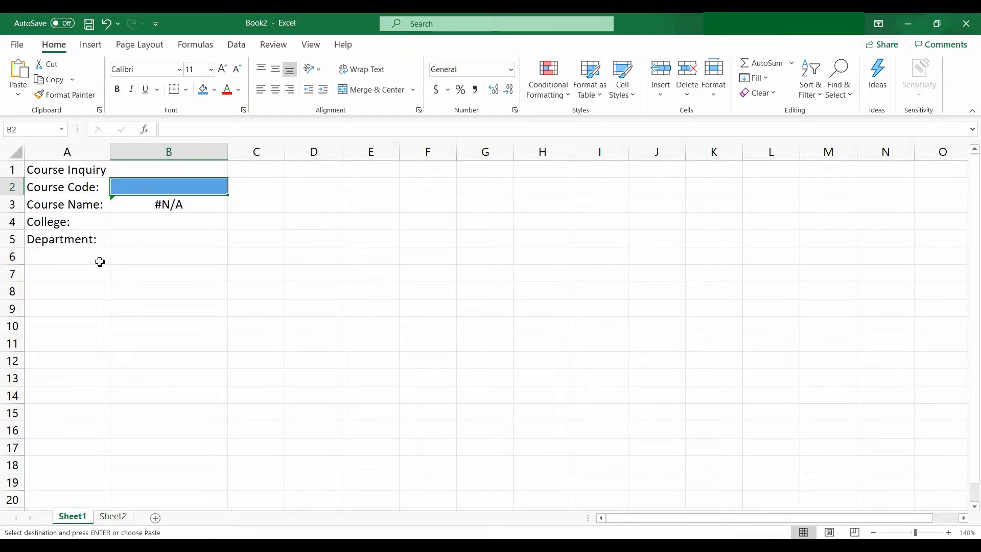
right_click(183, 187)
left_click(234, 241)
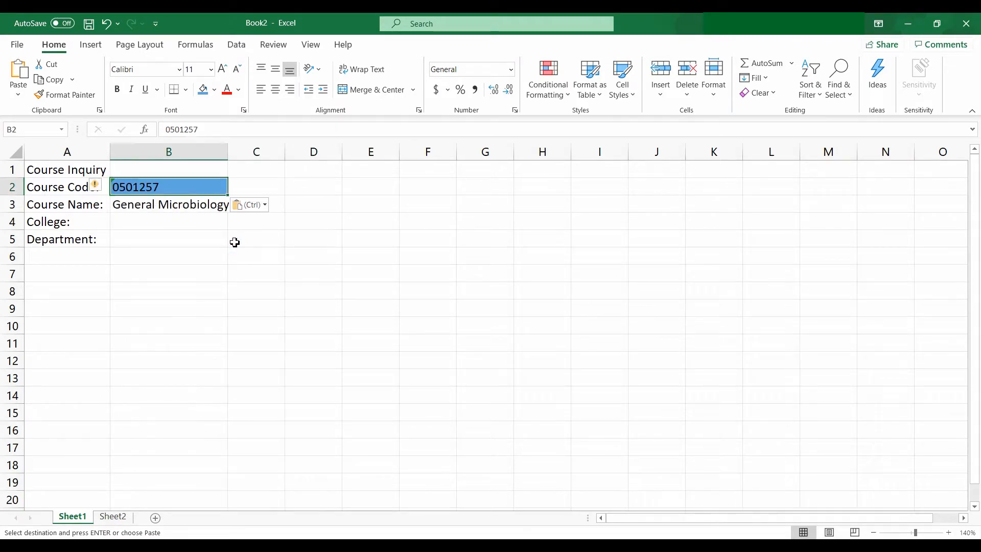
left_click(231, 252)
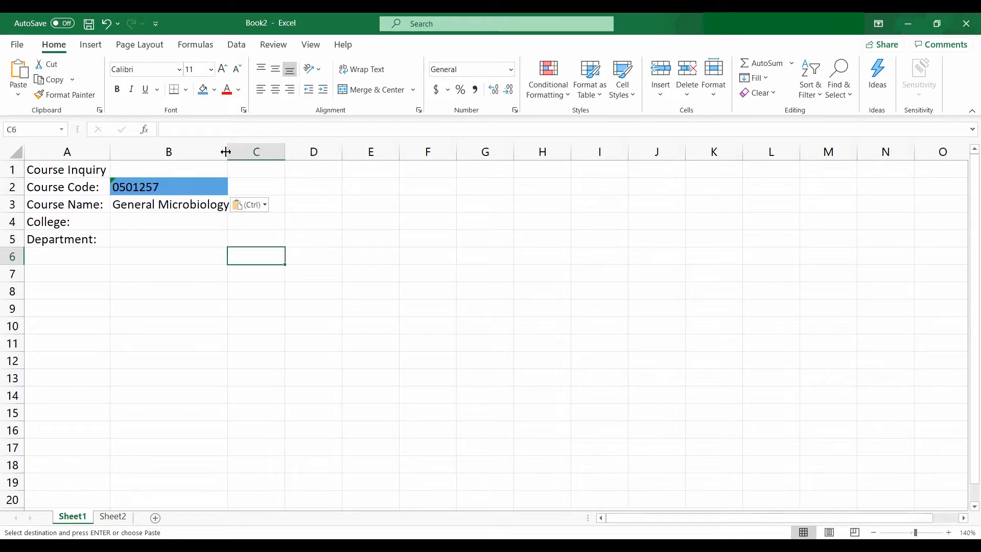
double_click(226, 152)
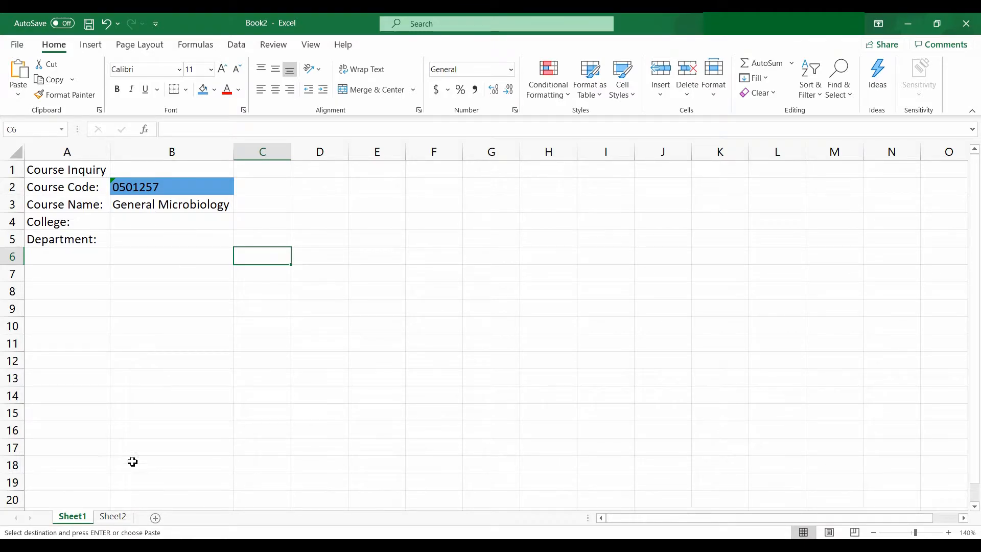
Step: Check the course name and college in row 155 of Sheet2 against the inquiry form's lookup result
left_click(113, 517)
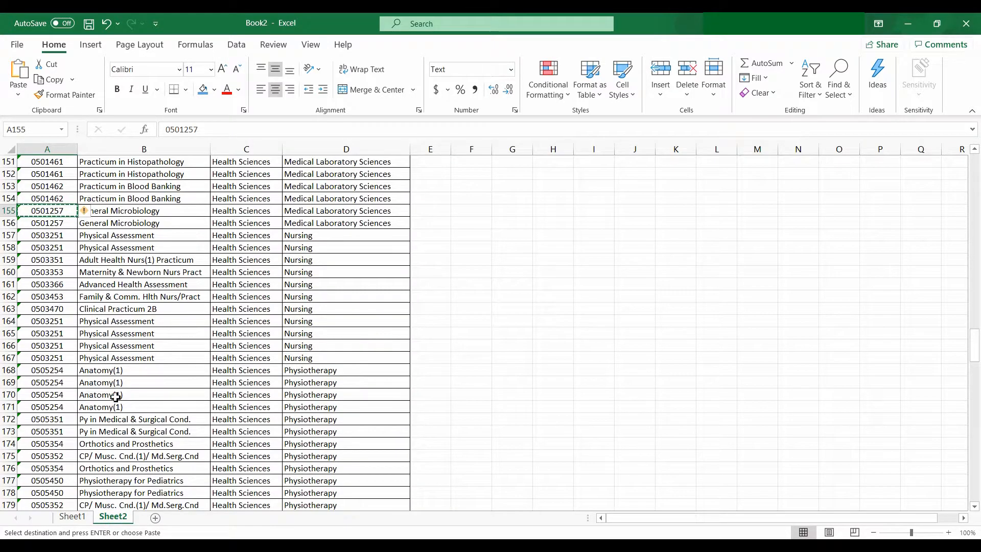
key("Escape")
left_click(170, 209)
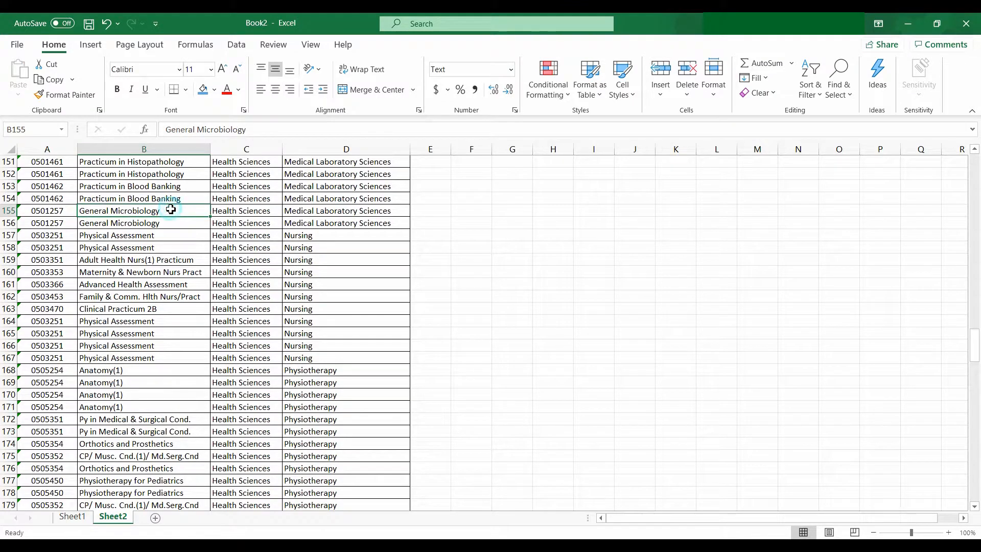
left_click(234, 215)
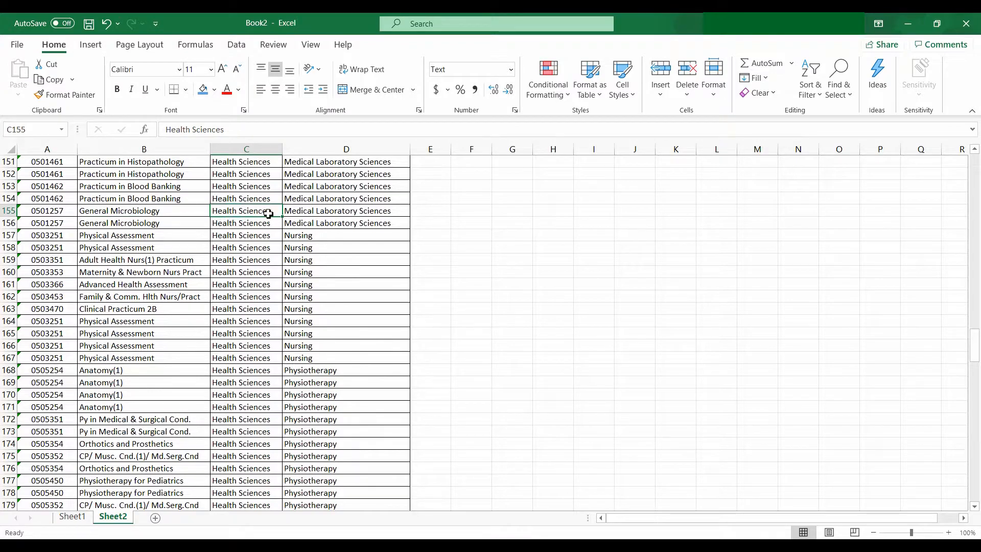
Step: Start a VLOOKUP formula in the College cell B4 on Sheet1 with B2 as the lookup value
left_click(72, 517)
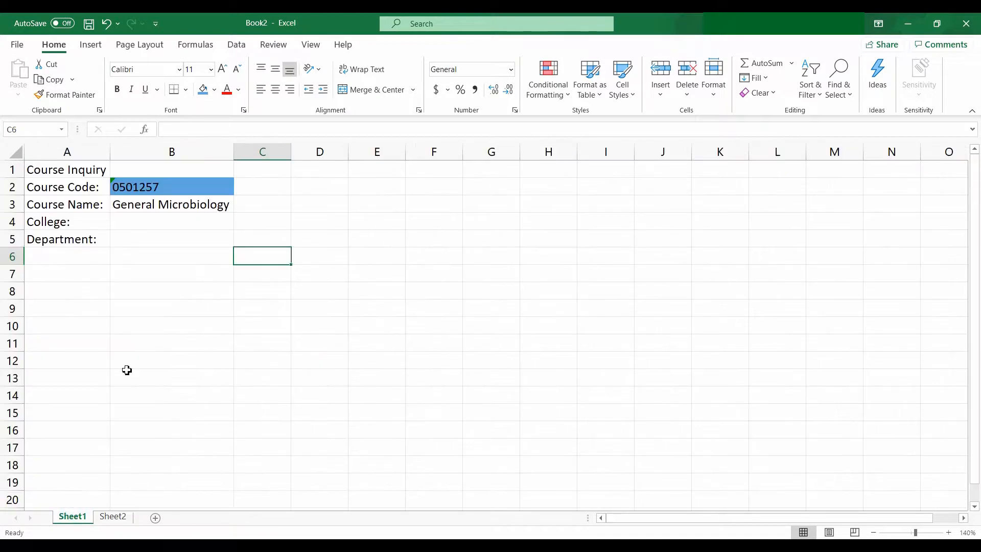
left_click(138, 224)
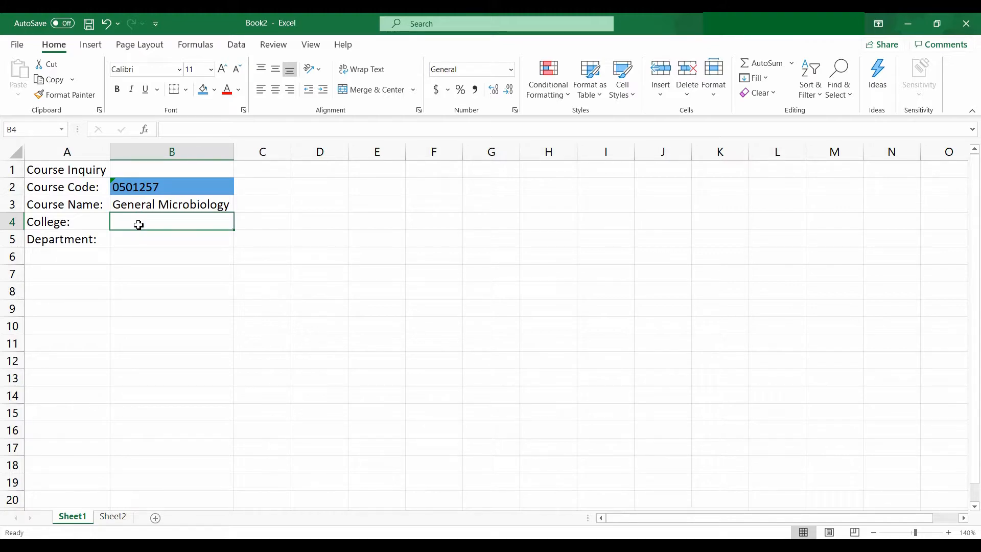
type("=")
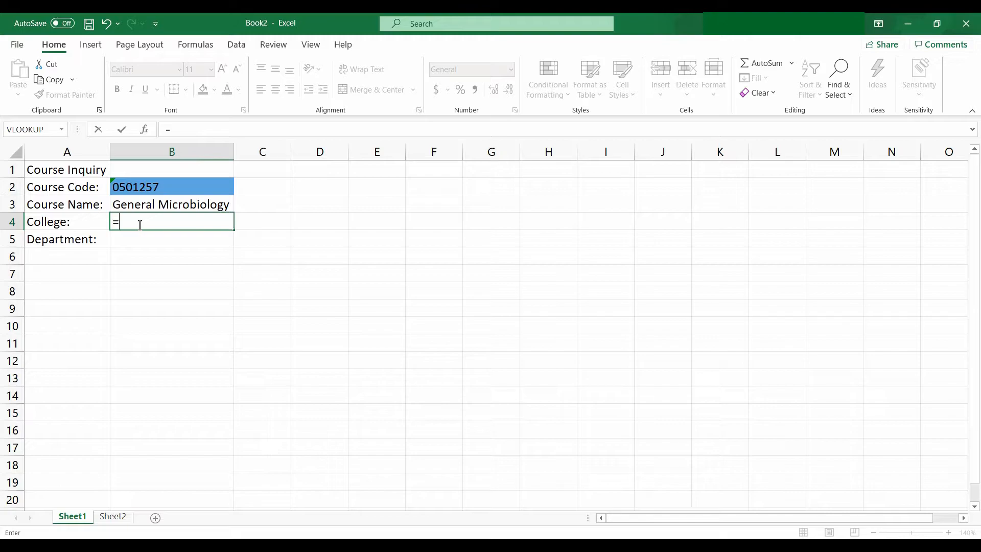
type("vl")
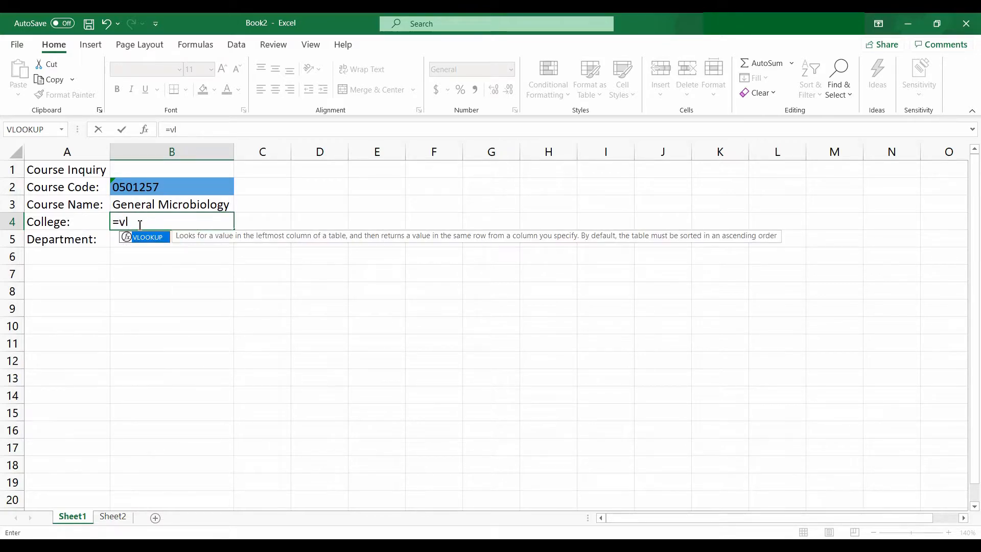
key("Tab")
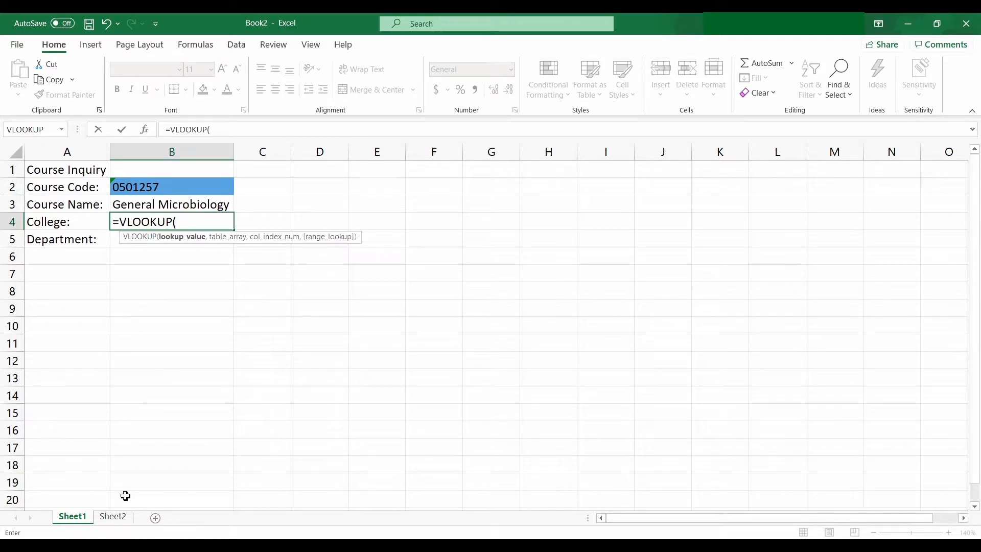
left_click(178, 192)
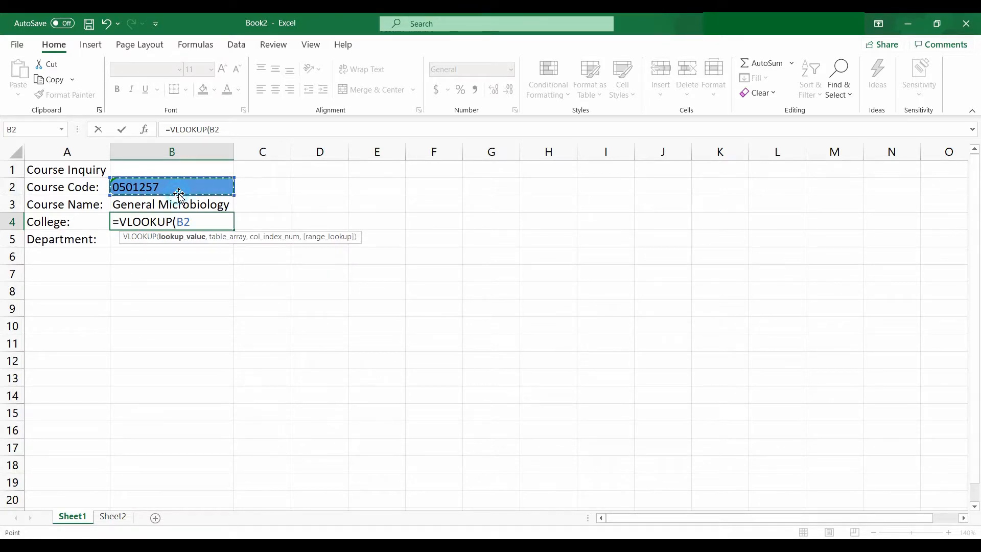
type(",")
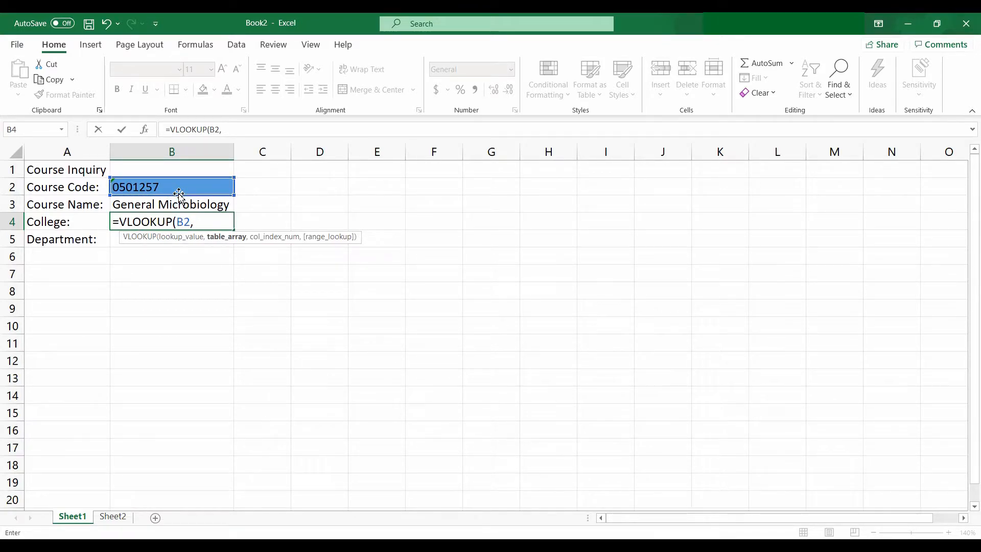
Step: Complete the College formula with table range Sheet2!A2:D299, column index 3 and range lookup false
left_click(107, 519)
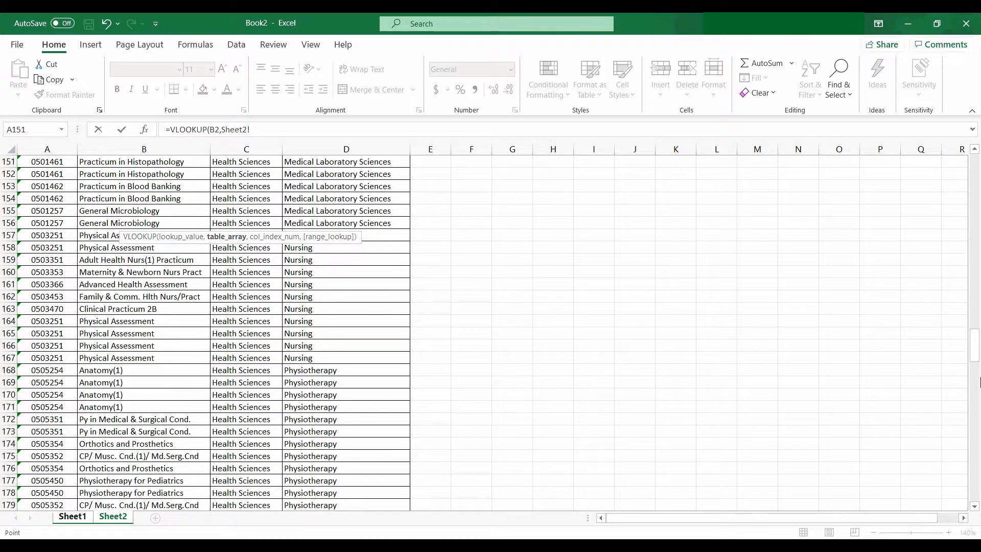
left_click_drag(974, 356, 975, 153)
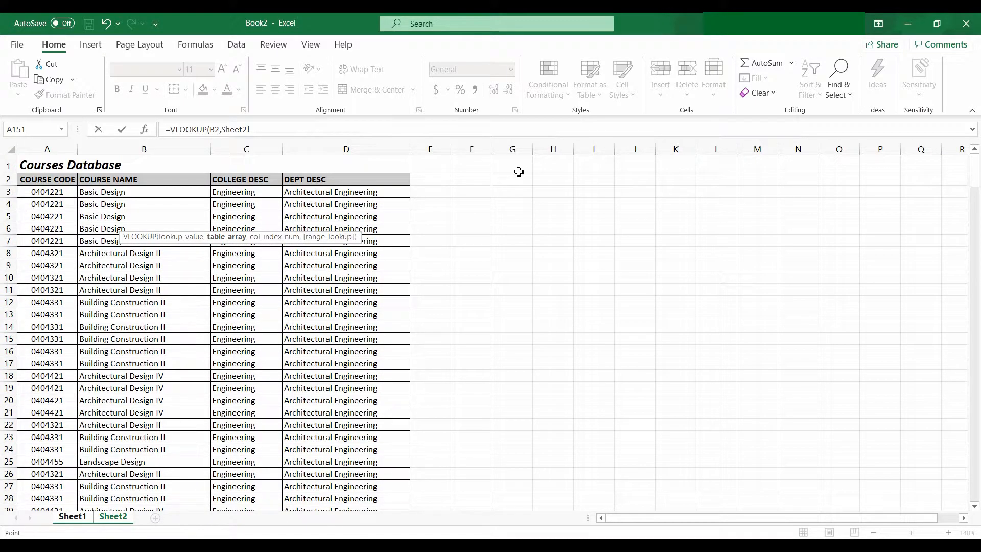
left_click_drag(72, 180, 291, 507)
left_click_drag(288, 533, 307, 489)
type(",3")
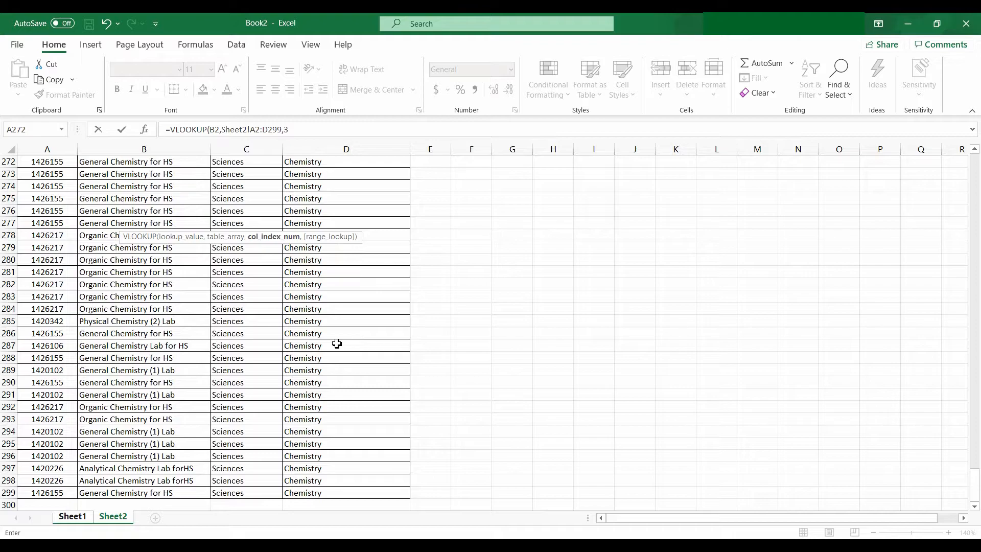
type(",")
type("f")
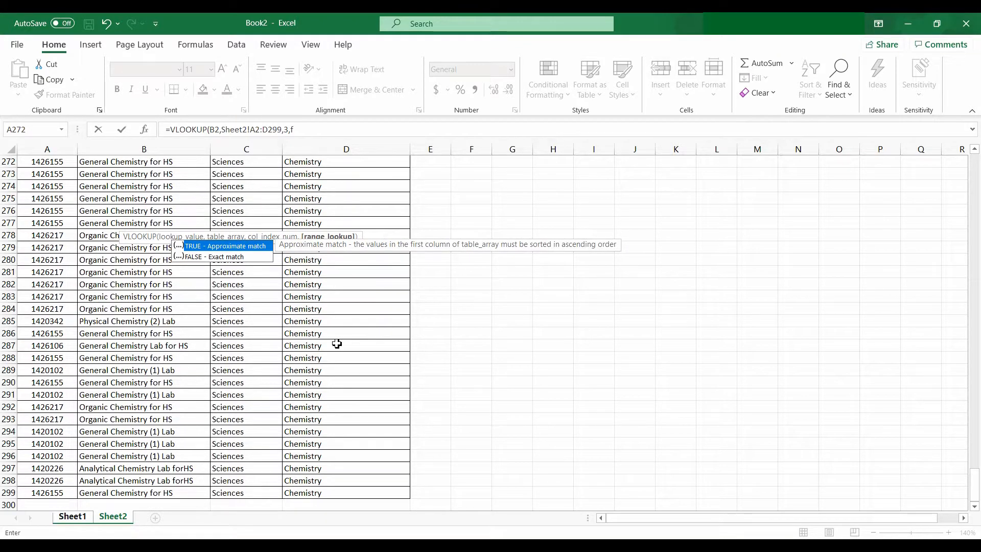
type("alse")
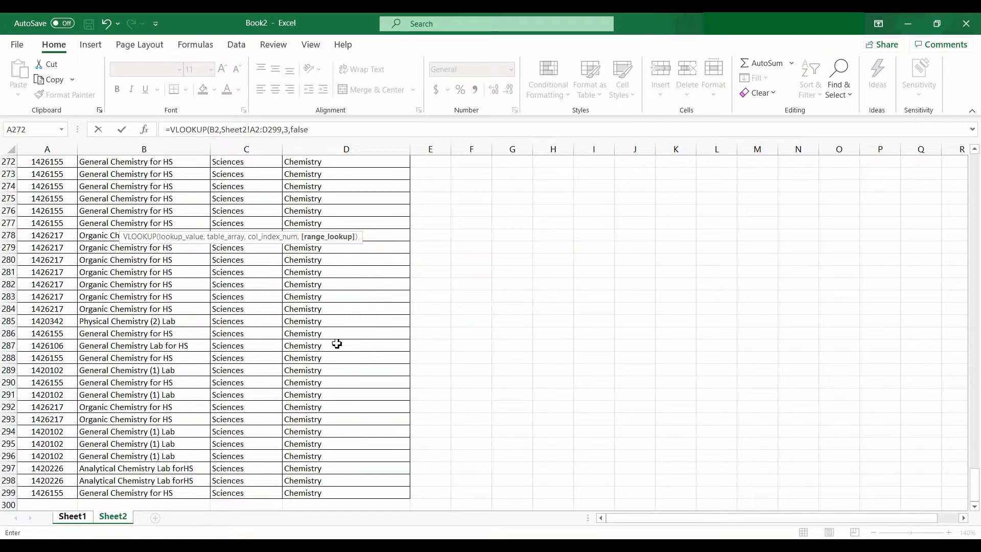
key("Return")
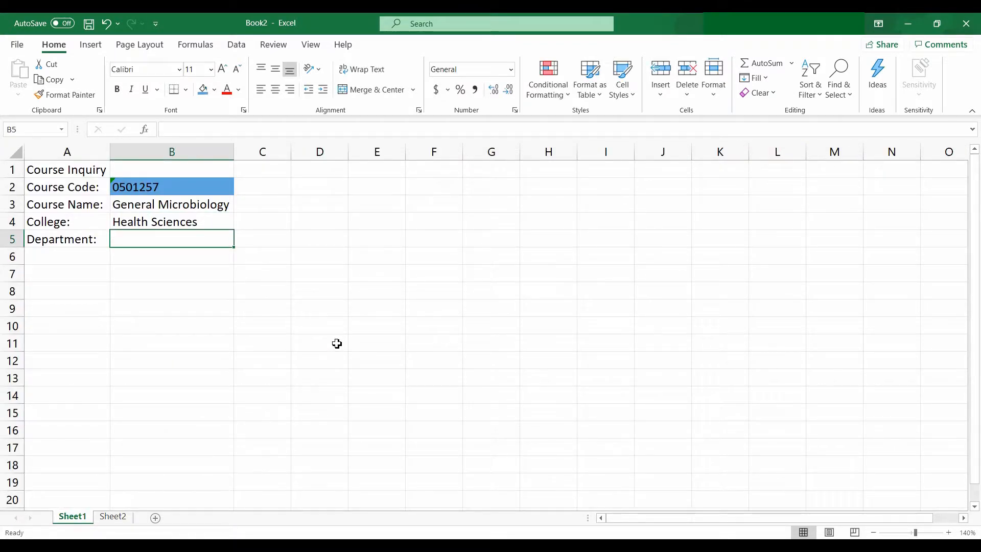
Step: Start a VLOOKUP formula in the Department cell B5 on Sheet1 with B2 as the lookup value
left_click(113, 517)
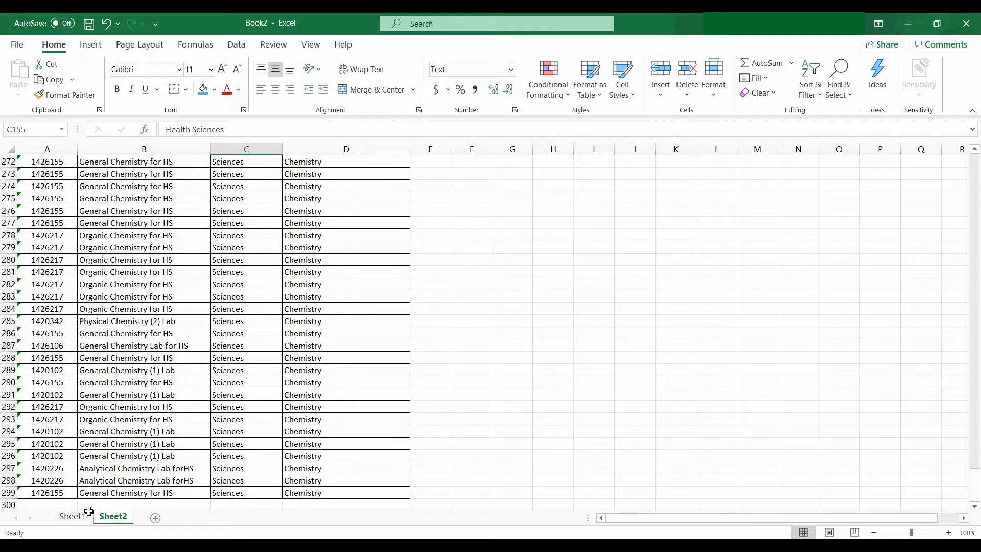
left_click(72, 516)
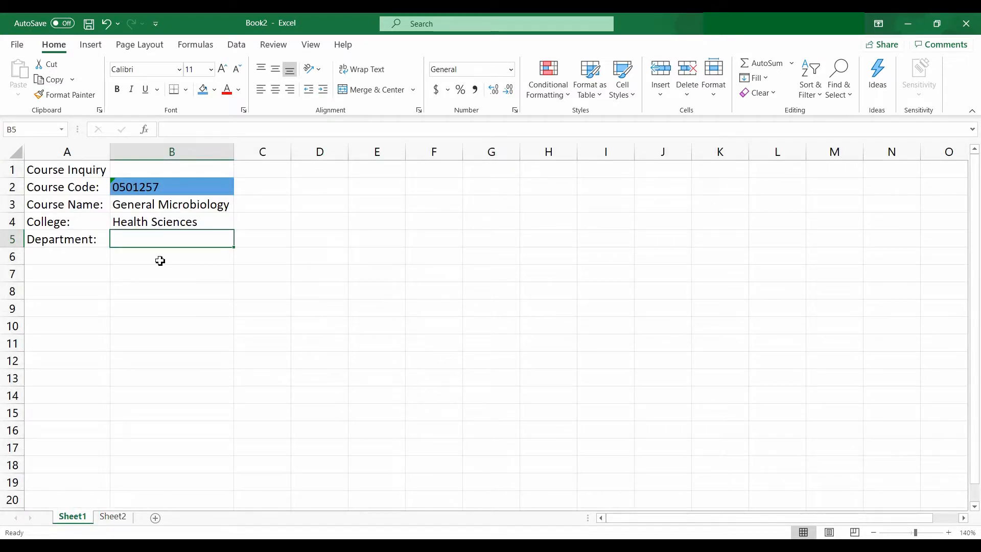
type("=")
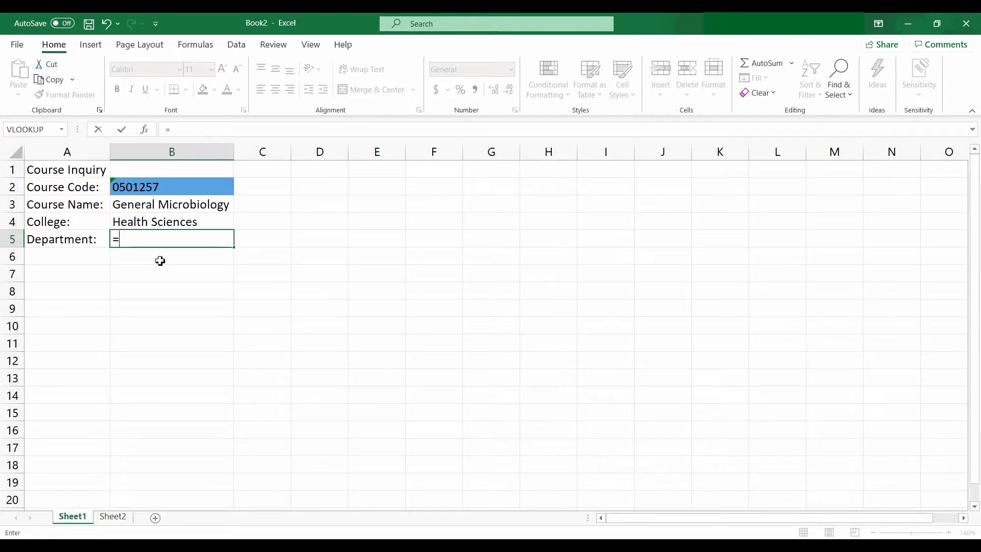
type("vl")
key("Tab")
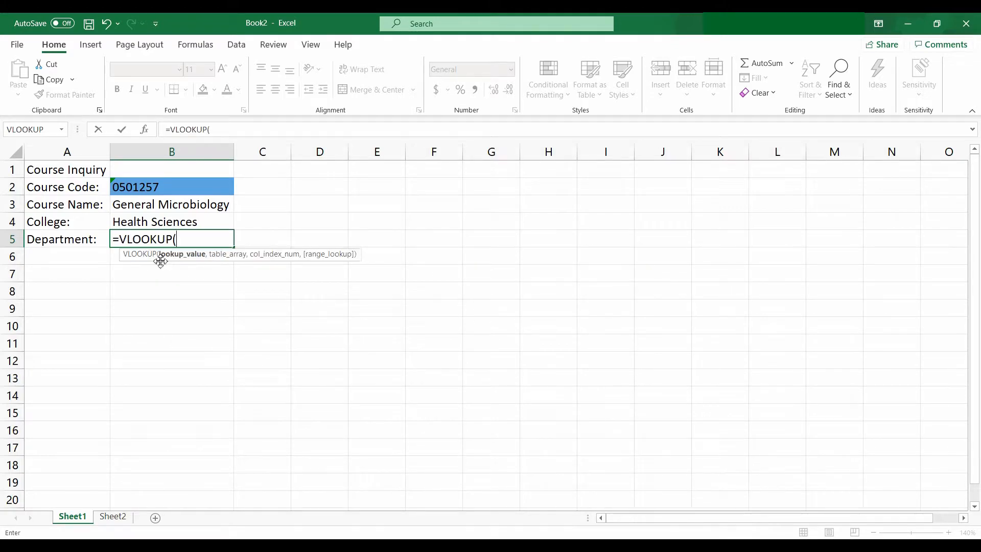
left_click(197, 187)
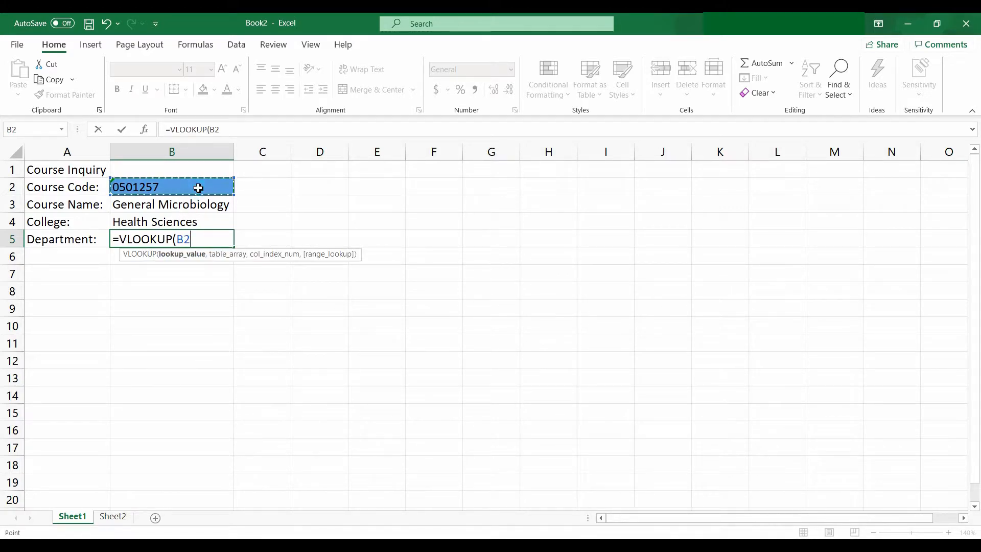
type(",")
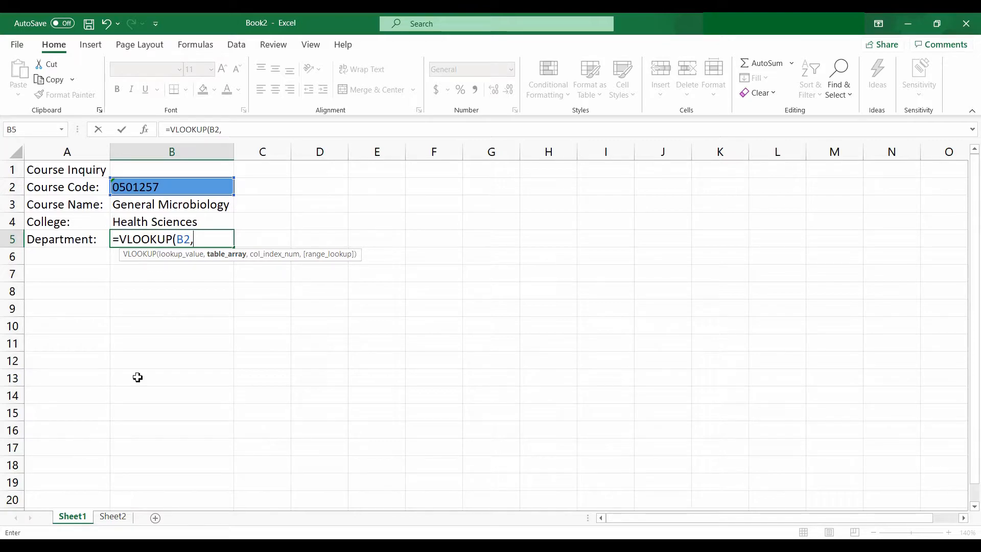
Step: Complete the Department formula with table range Sheet2!A2:D299, column index 4 and range lookup false, and auto-fit column B
left_click(112, 516)
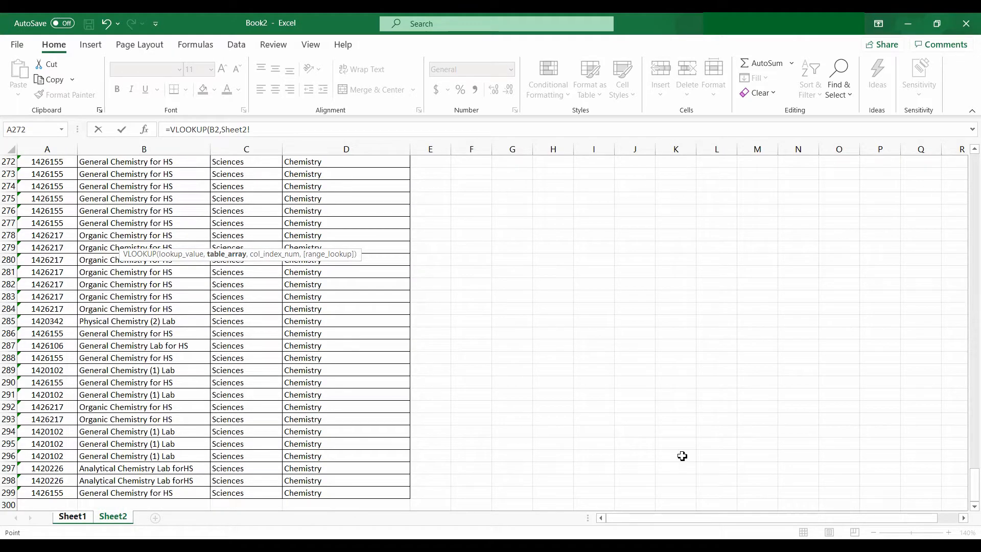
left_click_drag(975, 482, 974, 163)
left_click_drag(47, 179, 306, 469)
type(",")
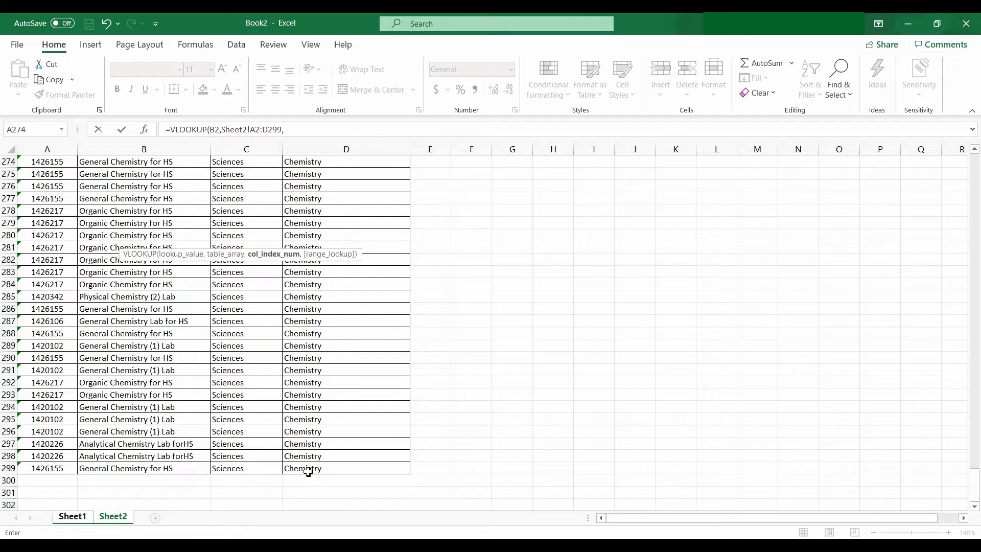
type("4,false)")
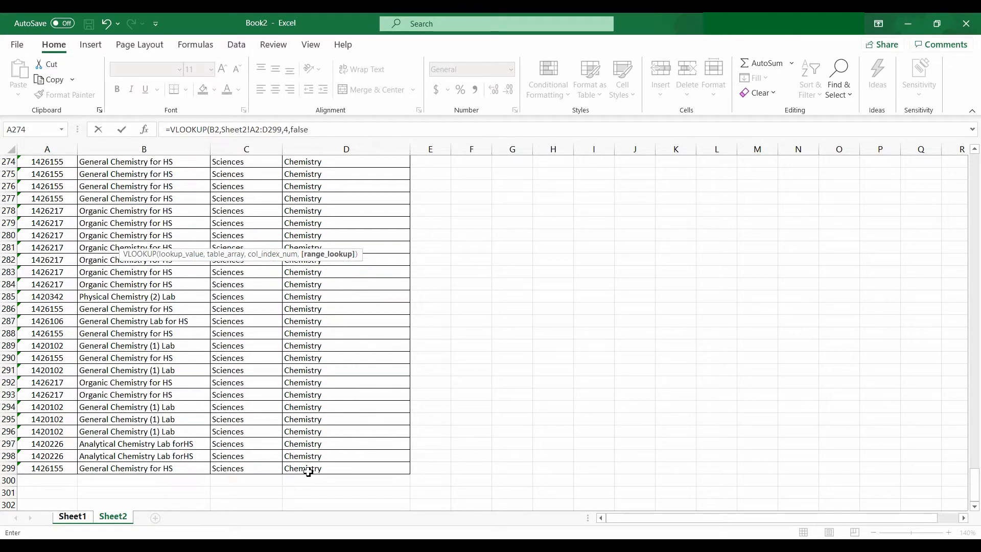
key("Return")
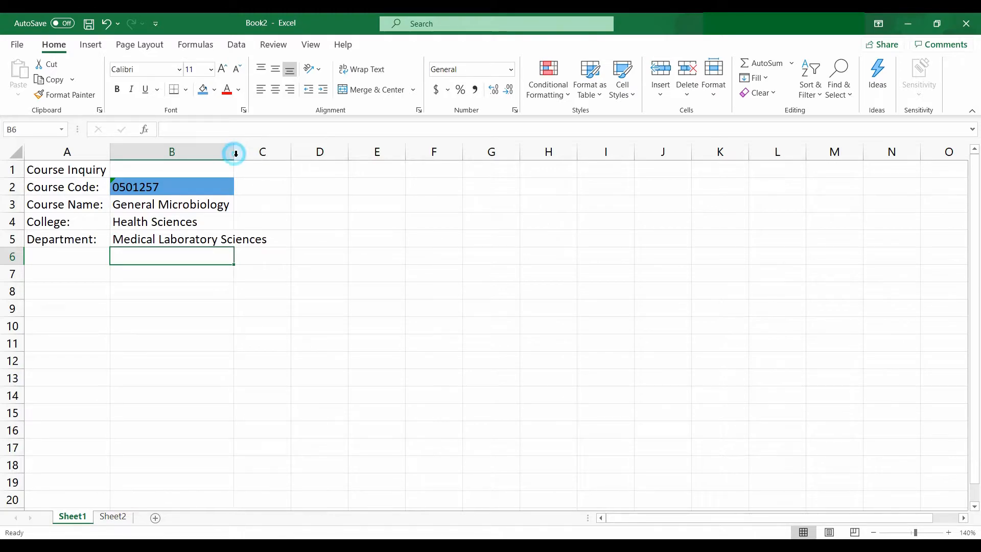
double_click(234, 153)
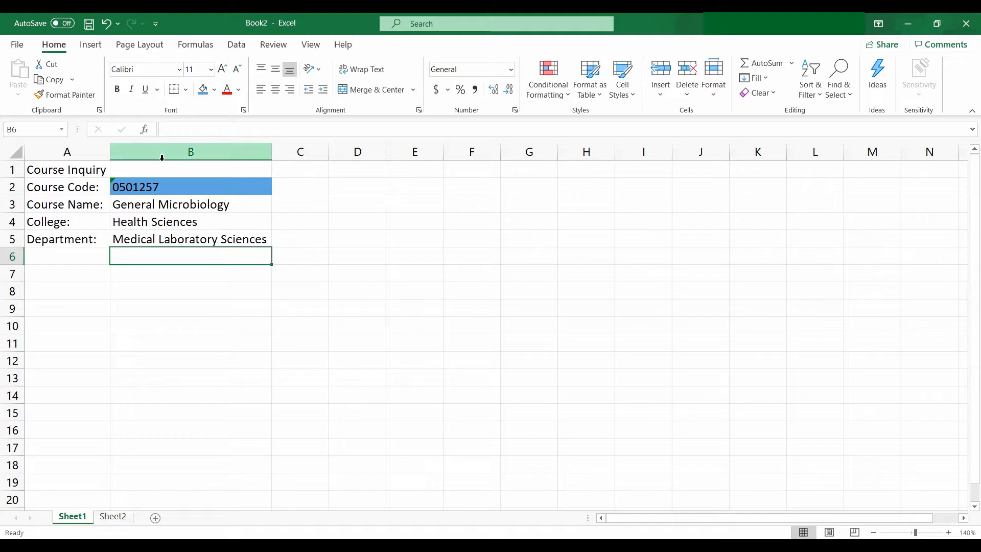
Step: Compare the VLOOKUP formulas in the Course Name, College and Department cells B3 to B5
left_click(135, 207)
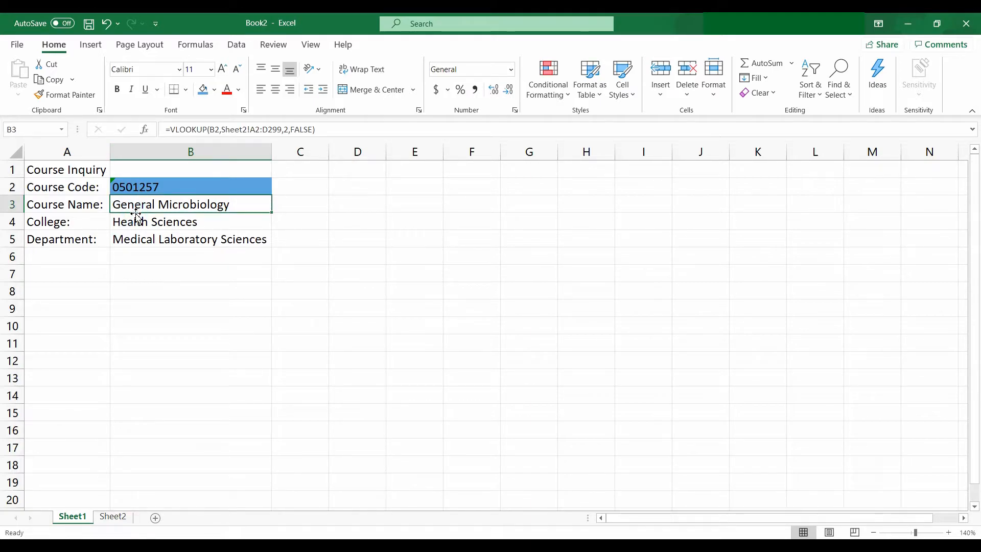
left_click(136, 214)
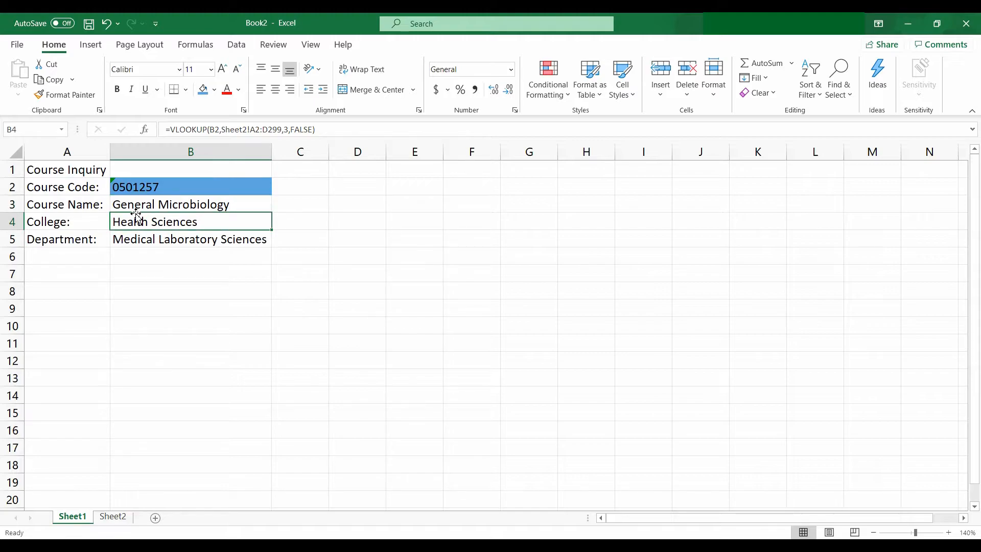
key("Down")
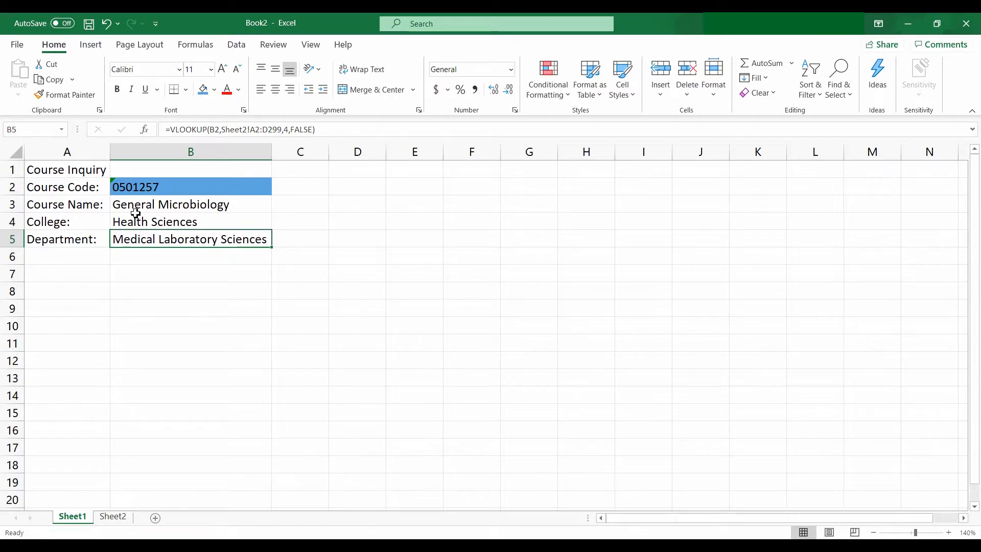
key("Up")
key("Up")
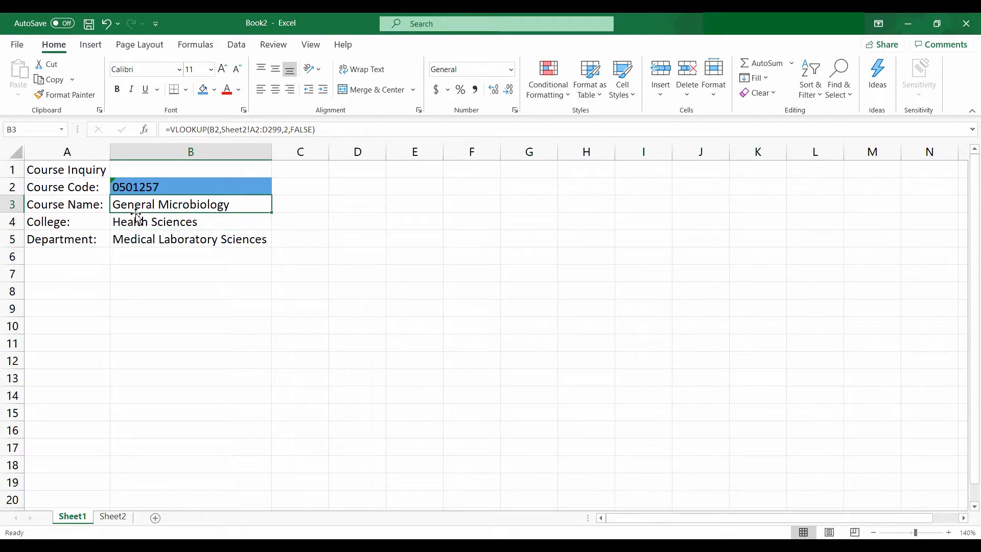
Step: Copy course code 0404421 from Sheet2 cell A30 into the Course Code cell B2 on Sheet1
left_click(112, 516)
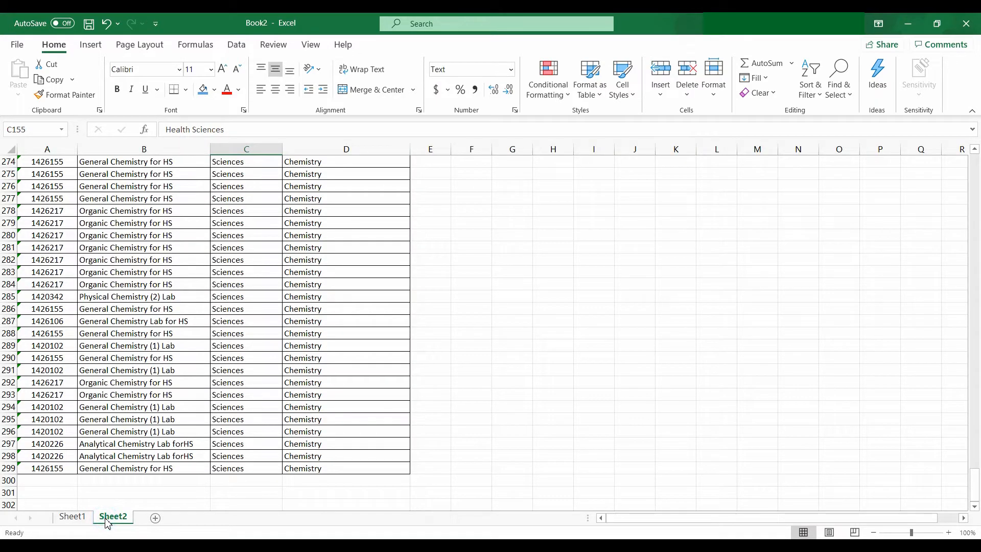
left_click_drag(973, 482, 977, 169)
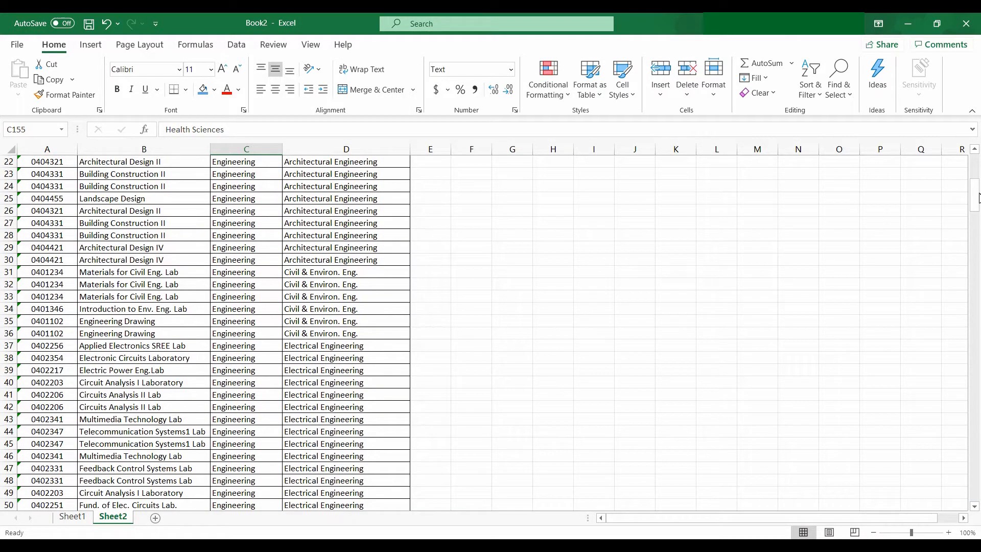
left_click(59, 256)
key("ctrl+c")
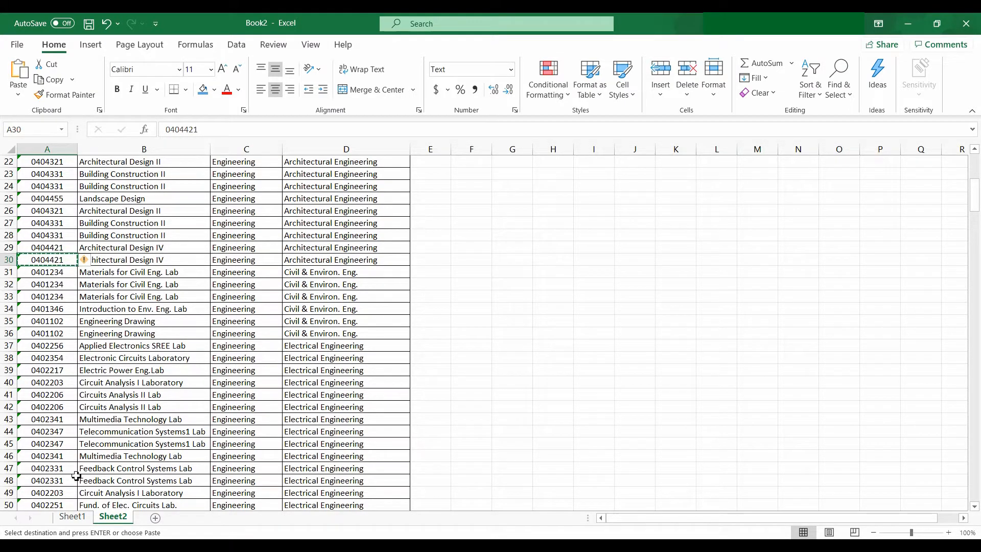
left_click(72, 516)
left_click(194, 188)
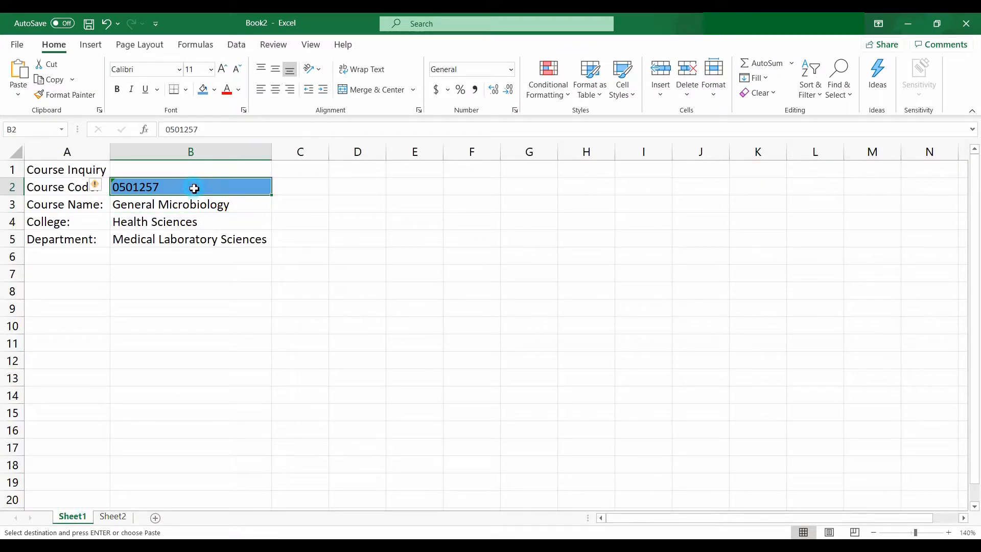
key("ctrl+v")
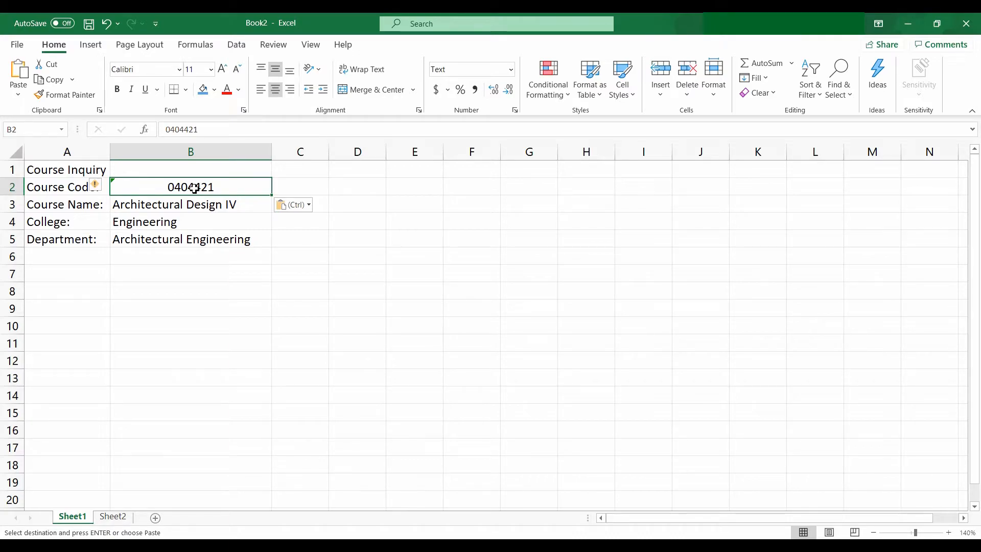
left_click(223, 255)
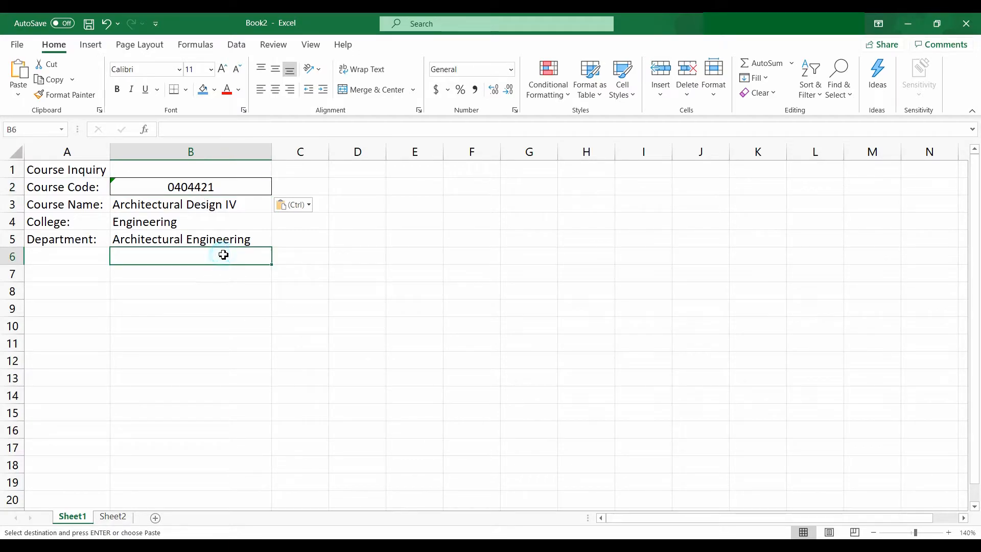
Step: Merge and center the Course Inquiry title across cells A1:B1
left_click_drag(87, 175, 153, 173)
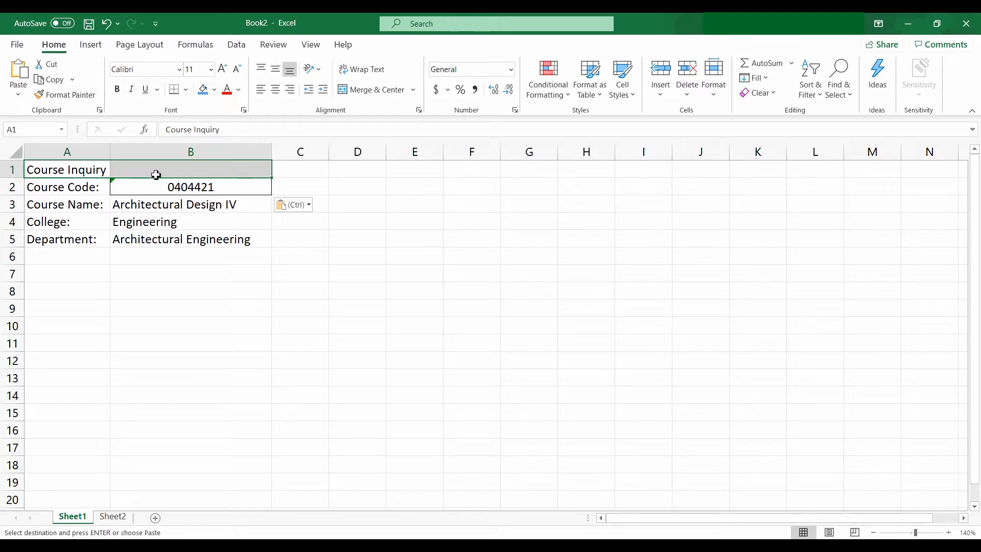
left_click(353, 91)
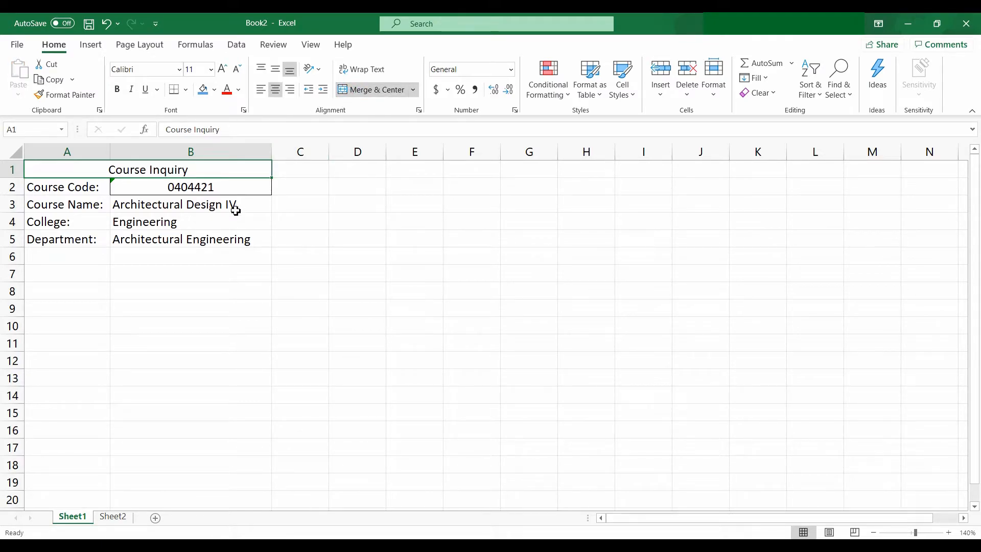
key("ctrl+z")
left_click(262, 188)
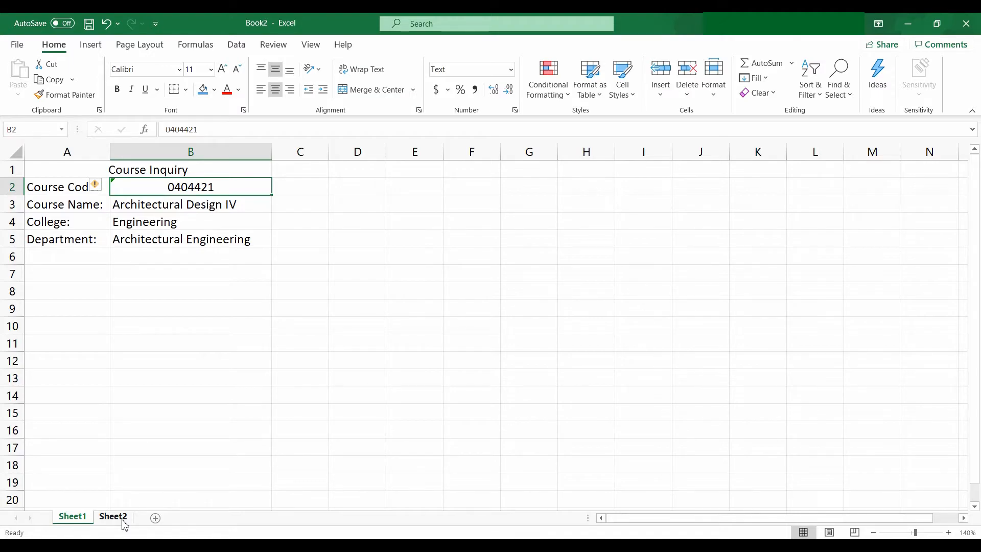
Step: Add a new worksheet after Sheet1 and enter the headers Course Code in A1 and Course name in B1
left_click(155, 518)
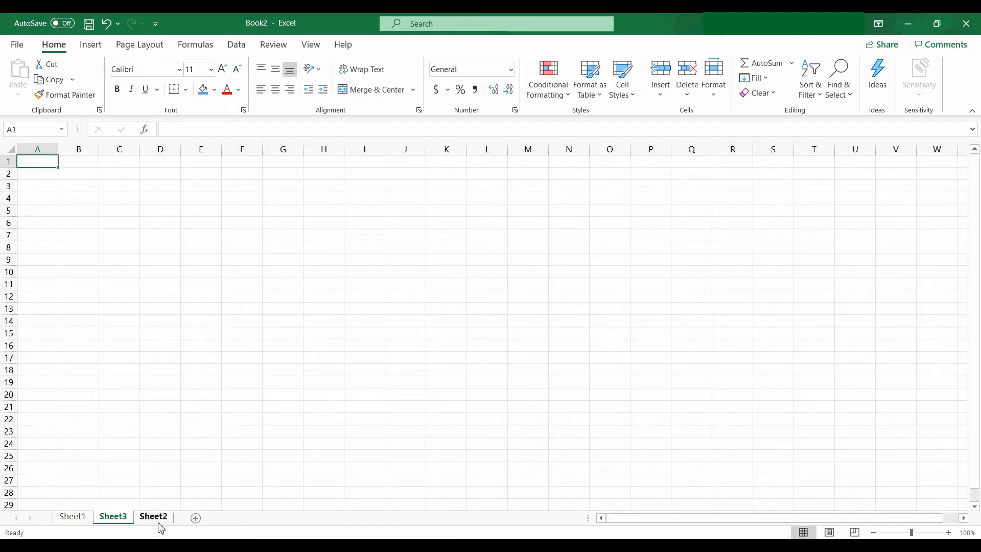
type("Co")
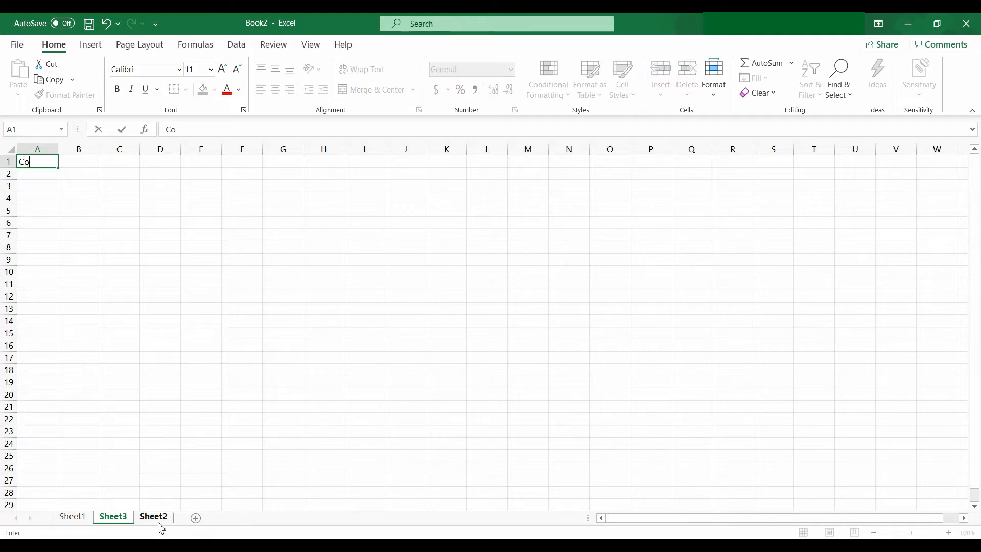
type("urse Code")
key("Tab")
type("C")
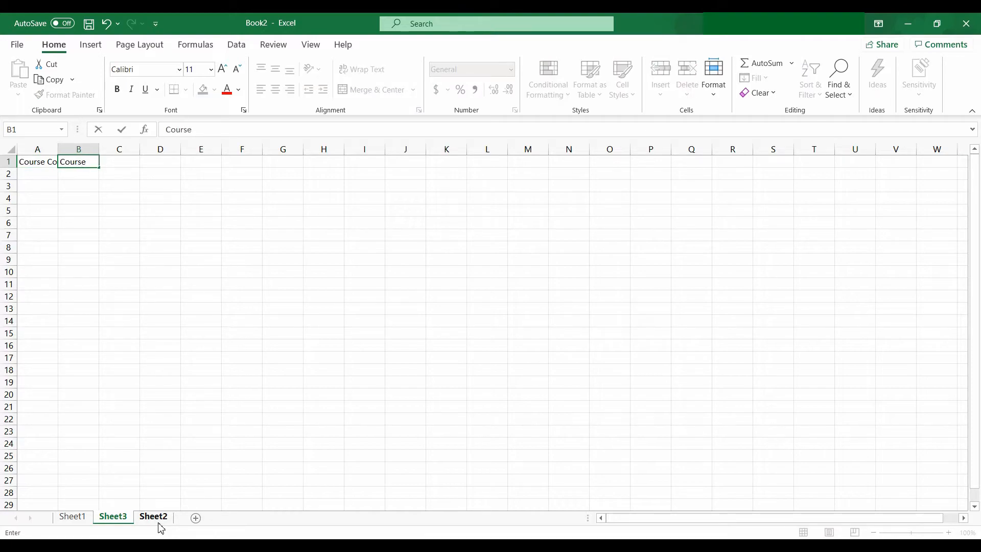
type("ourse nme")
key("BackSpace")
key("BackSpace")
type("ame")
Step: Auto-fit columns A and B of the new worksheet to their header text
left_click(119, 149)
double_click(58, 149)
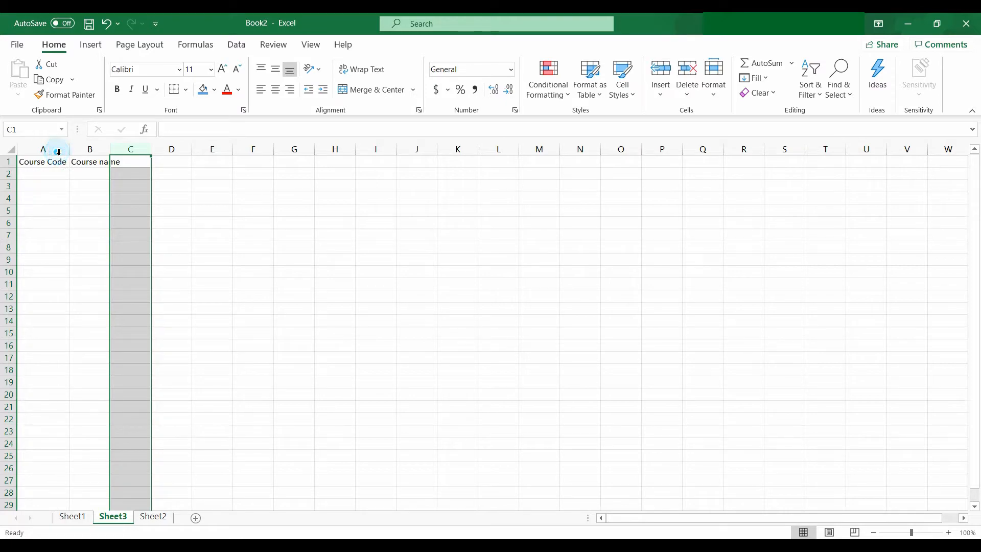
double_click(114, 150)
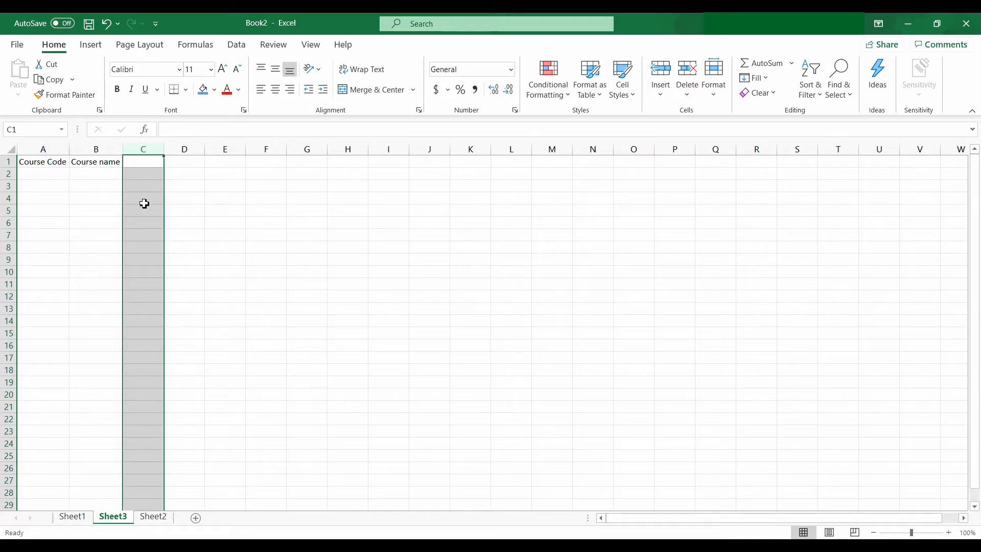
Step: Copy the course codes in Sheet2 cells A33:A37 and paste them as values into Sheet3 starting at A2
left_click(184, 222)
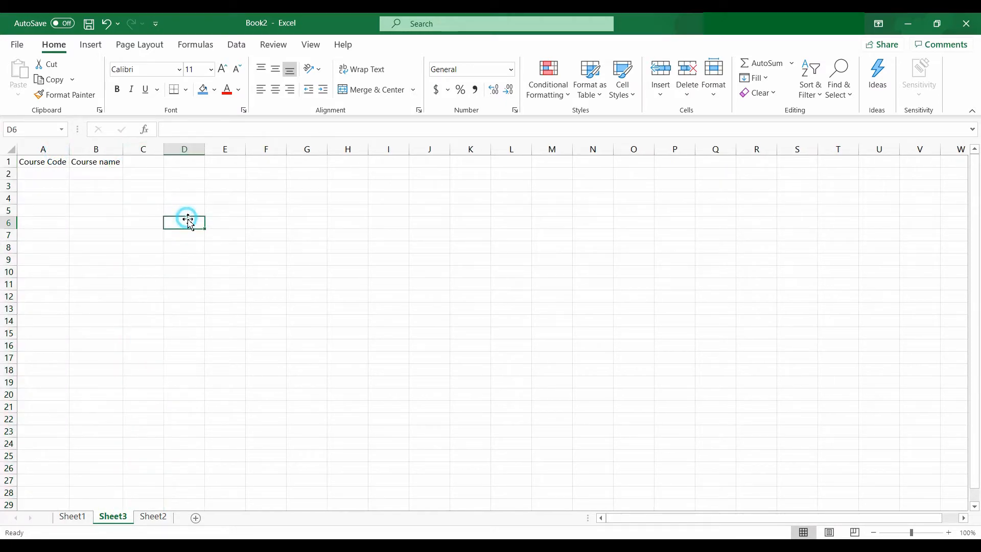
left_click(154, 517)
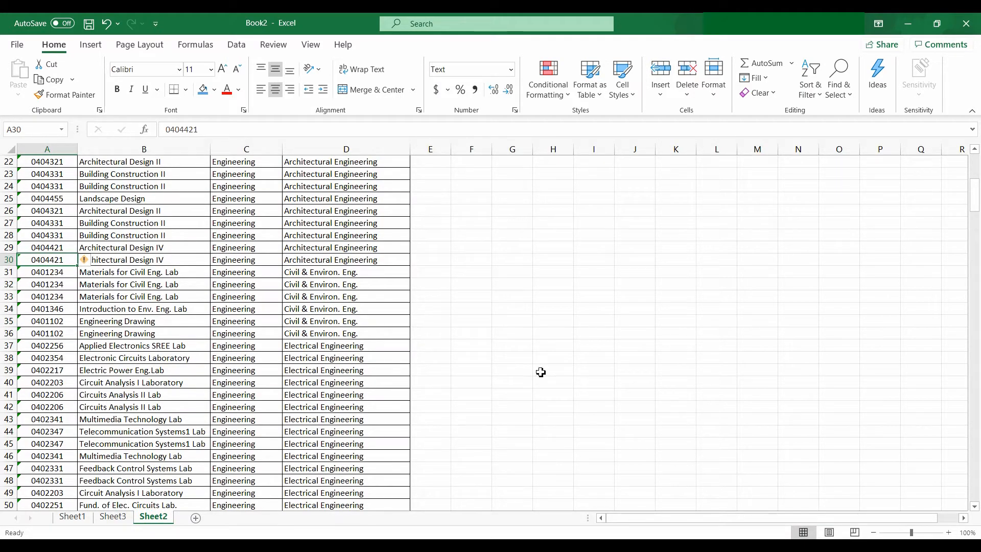
left_click_drag(43, 296, 55, 349)
key("ctrl+c")
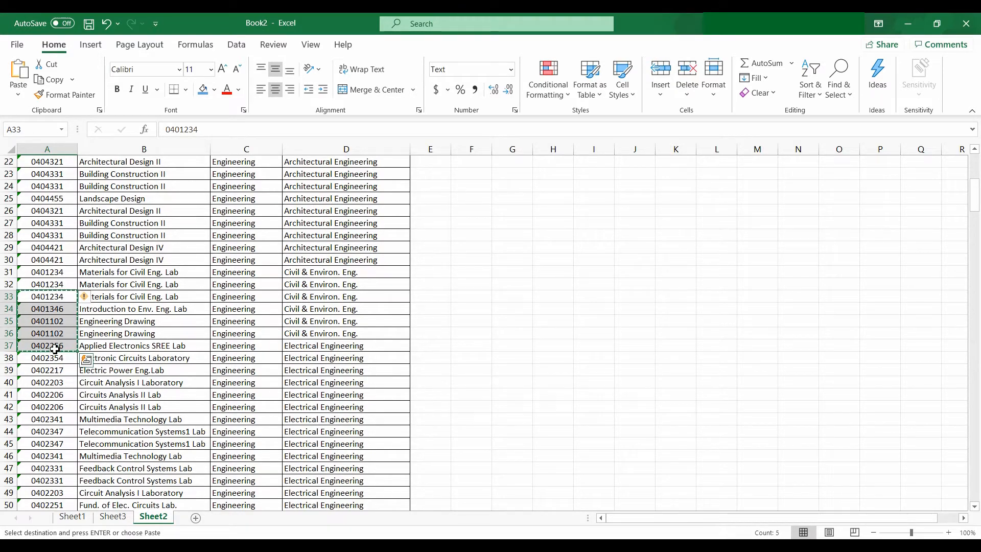
left_click(113, 516)
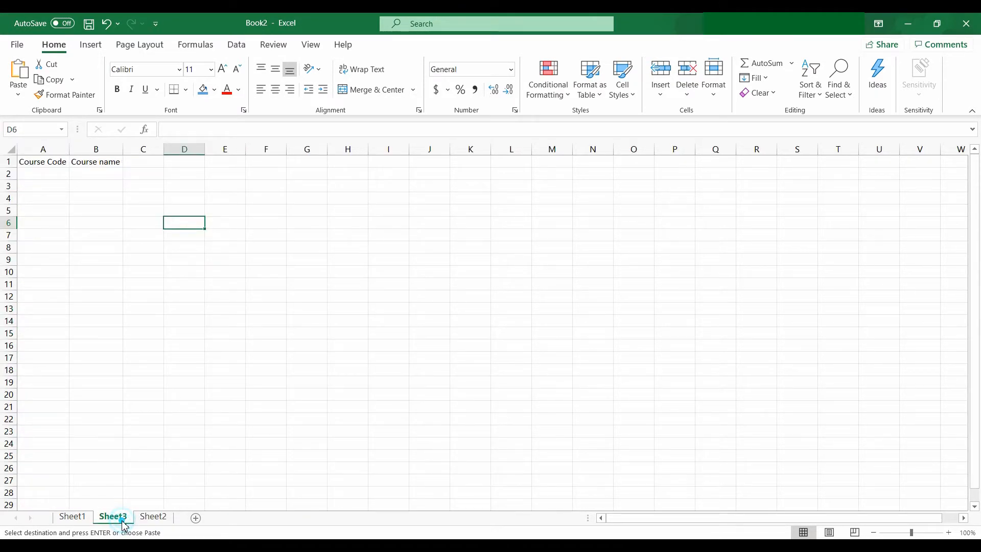
right_click(40, 176)
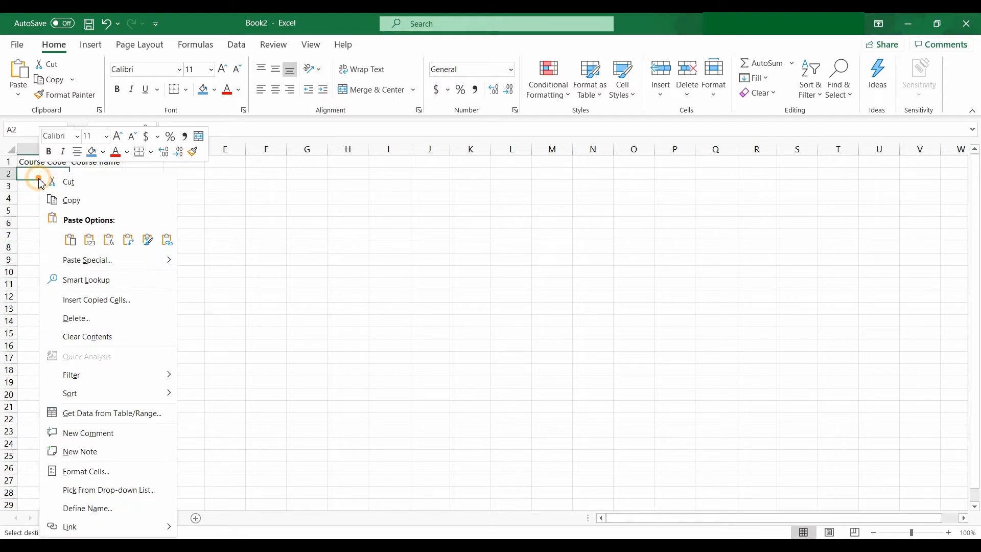
left_click(90, 239)
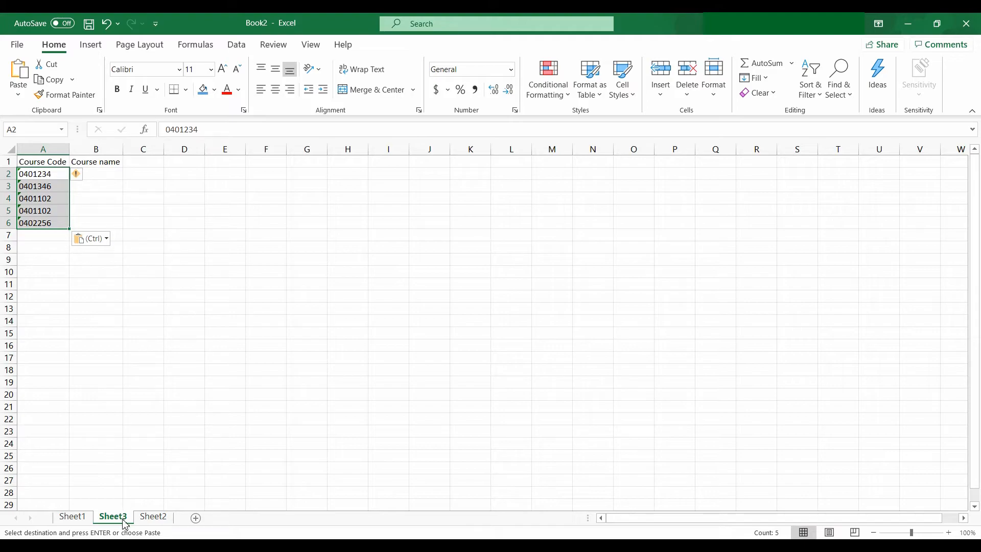
Step: Copy the course codes in Sheet2 cells A89:A93 and paste them into Sheet3 starting at A7
left_click(149, 517)
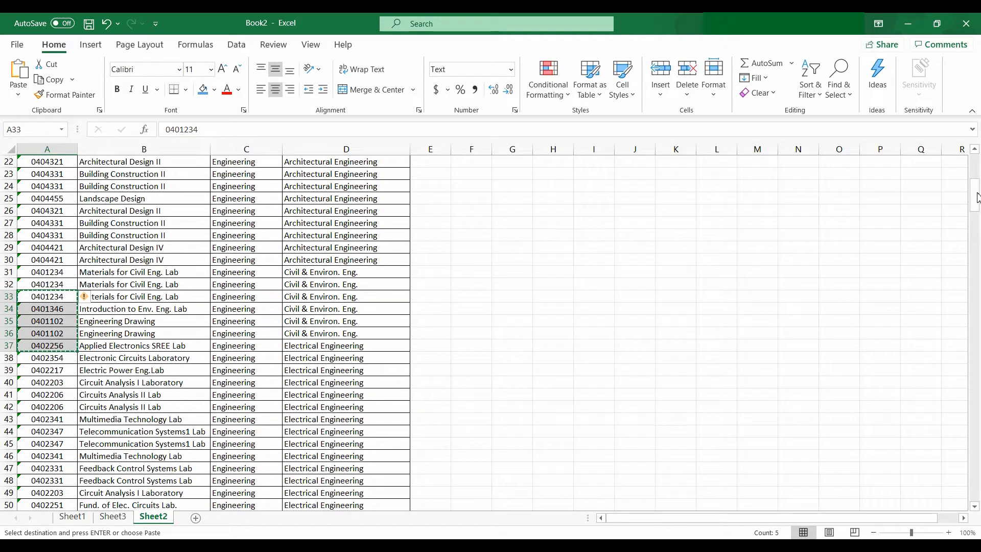
left_click_drag(976, 193, 979, 260)
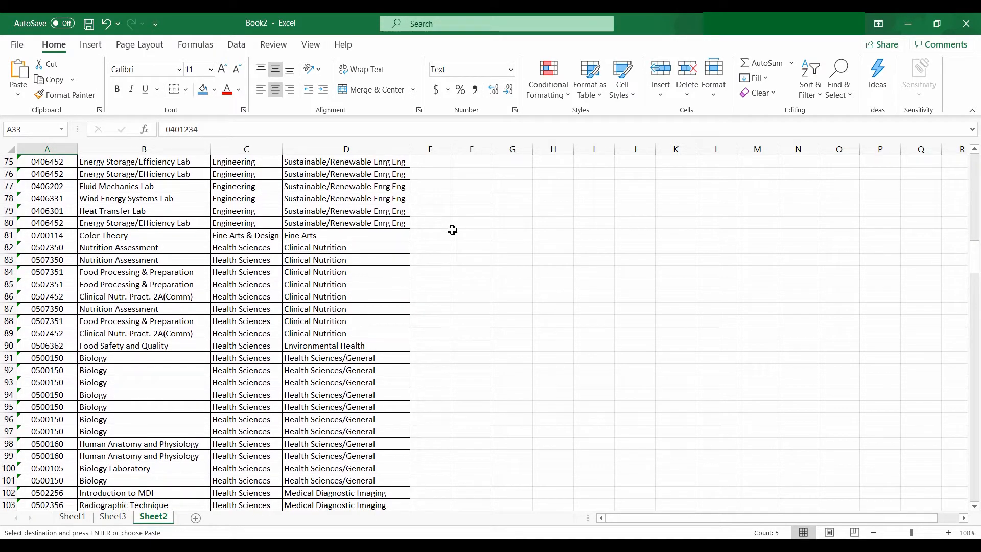
left_click(44, 338)
left_click_drag(44, 338, 47, 380)
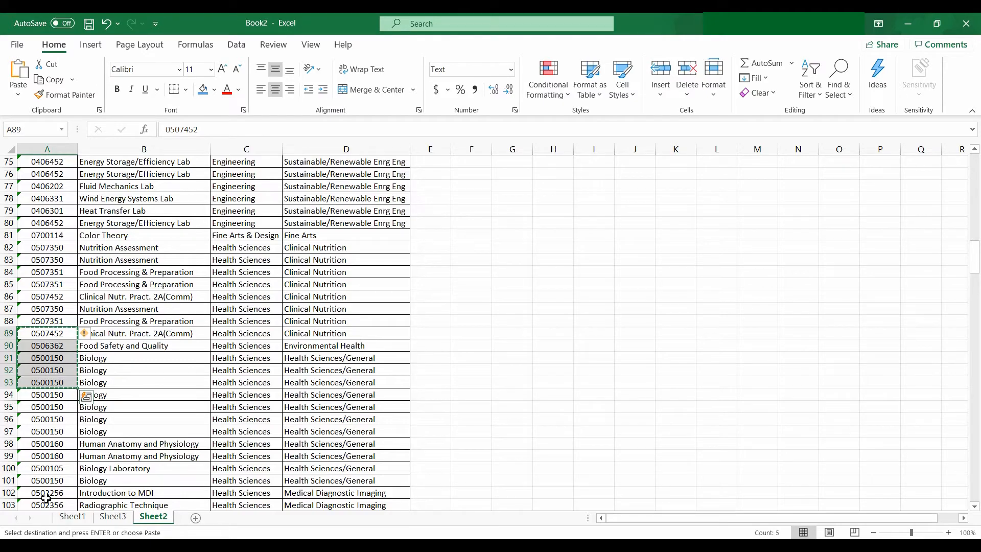
left_click(113, 516)
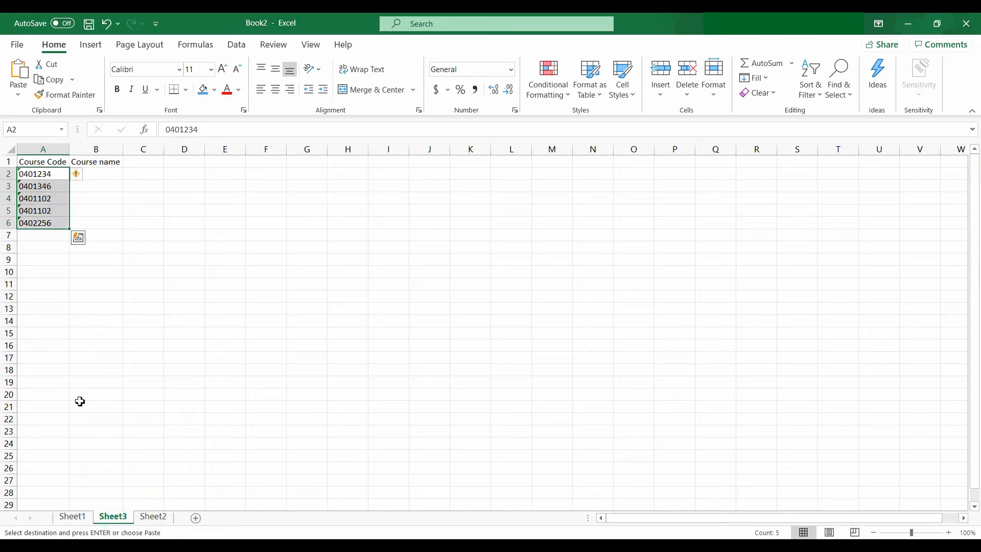
left_click(59, 238)
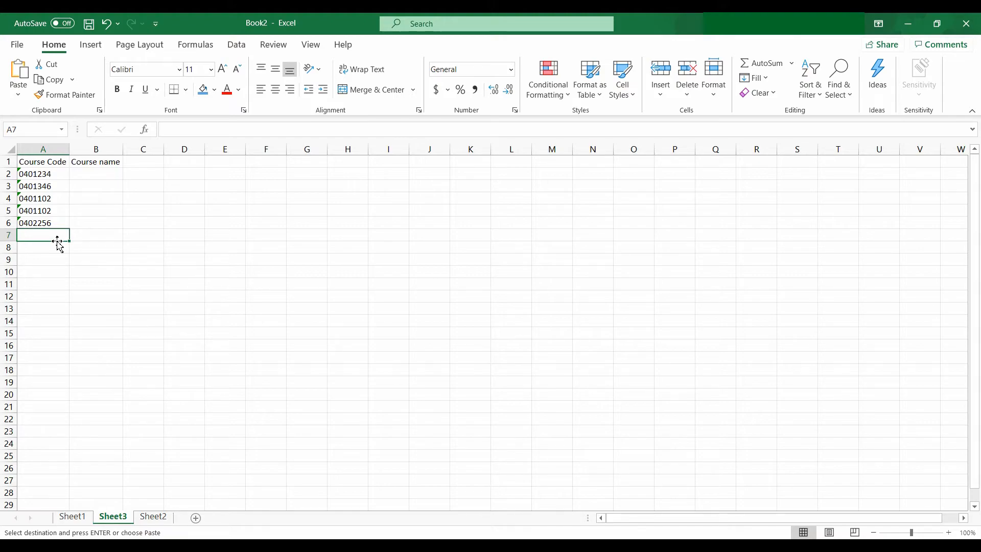
key("Return")
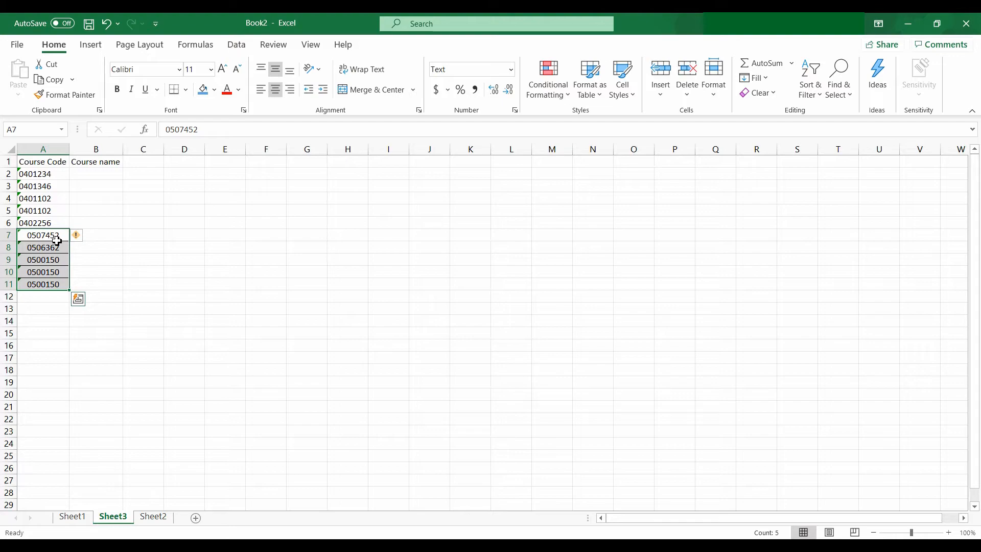
Step: Start a VLOOKUP formula in cell B2 of Sheet3 with A2 as the lookup value
left_click(94, 175)
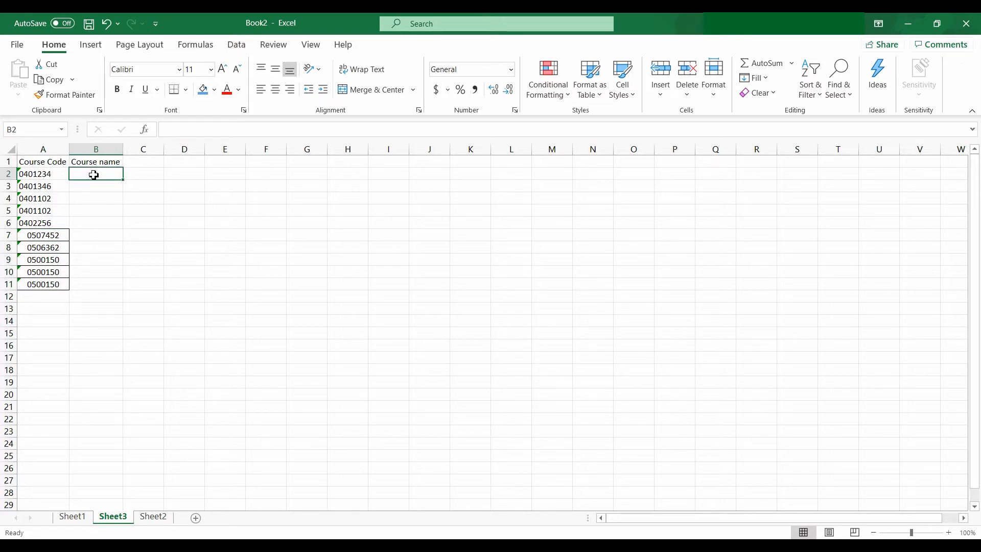
left_click_drag(44, 173, 45, 286)
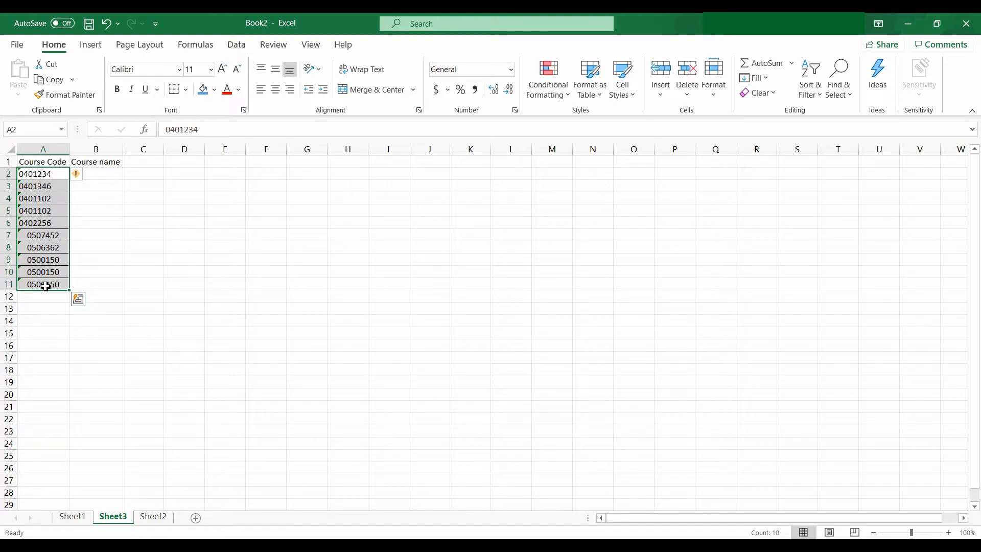
left_click(125, 250)
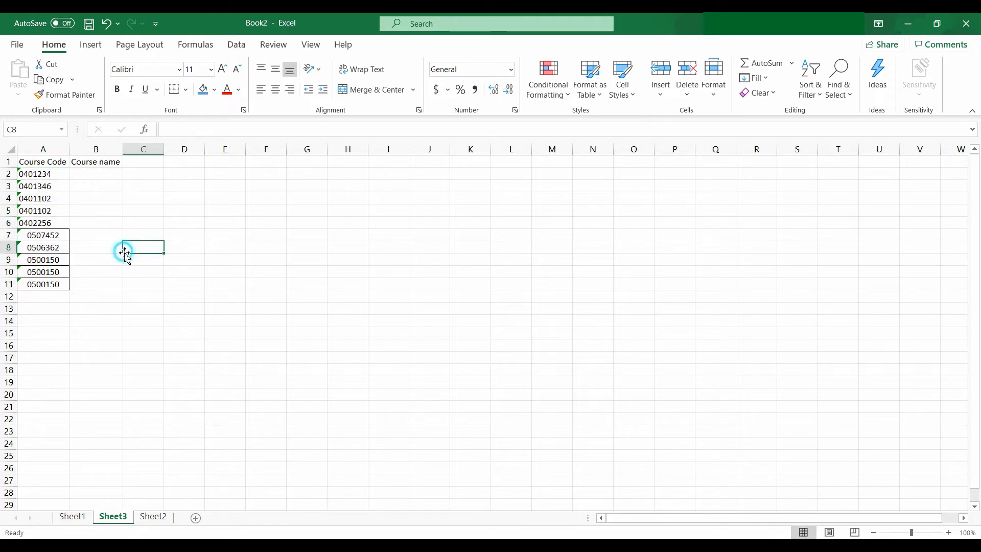
left_click(105, 177)
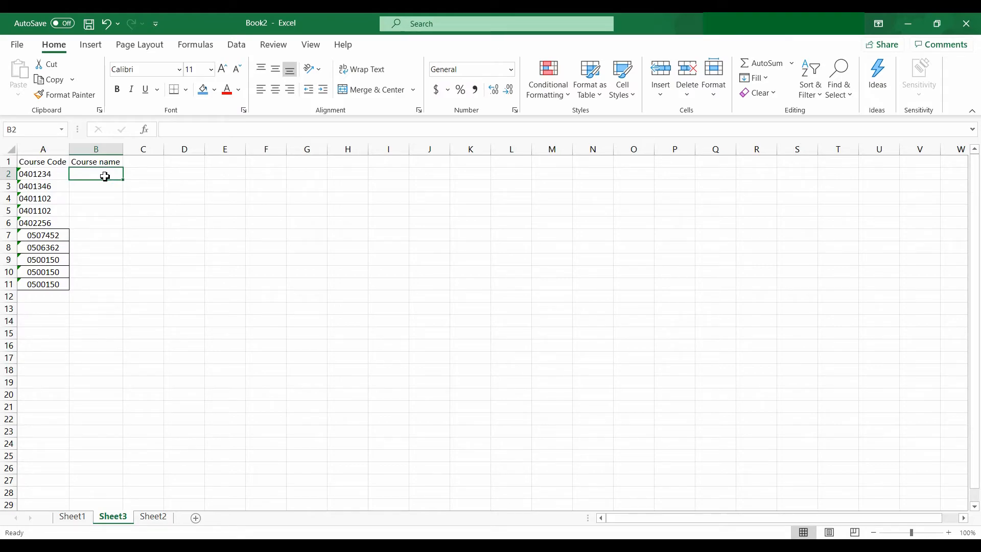
type("=")
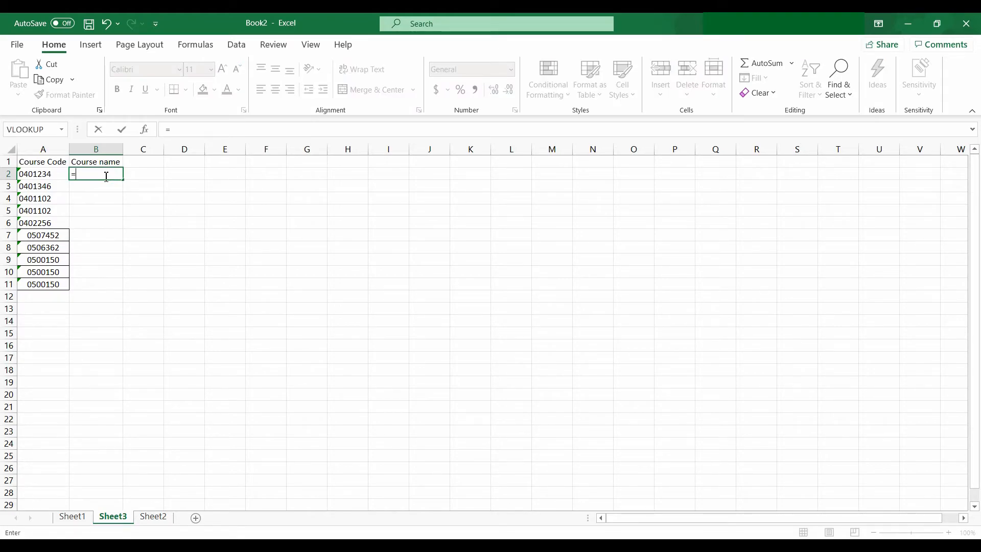
type("vl")
key("Tab")
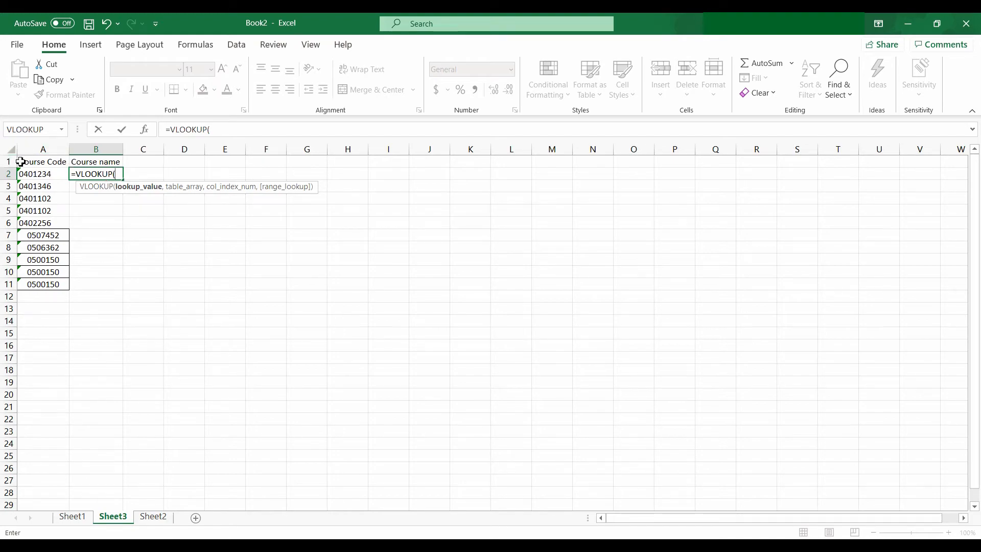
left_click(31, 175)
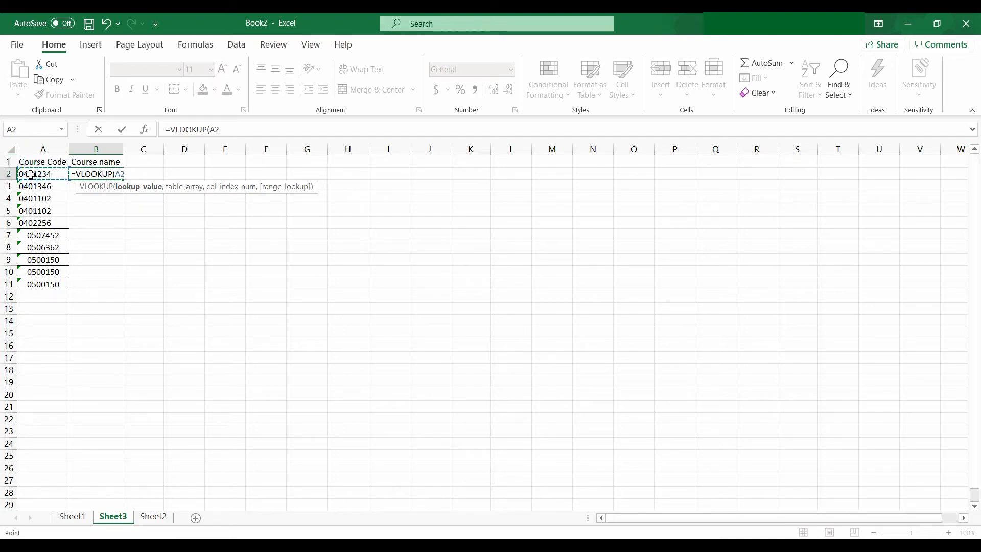
type(",")
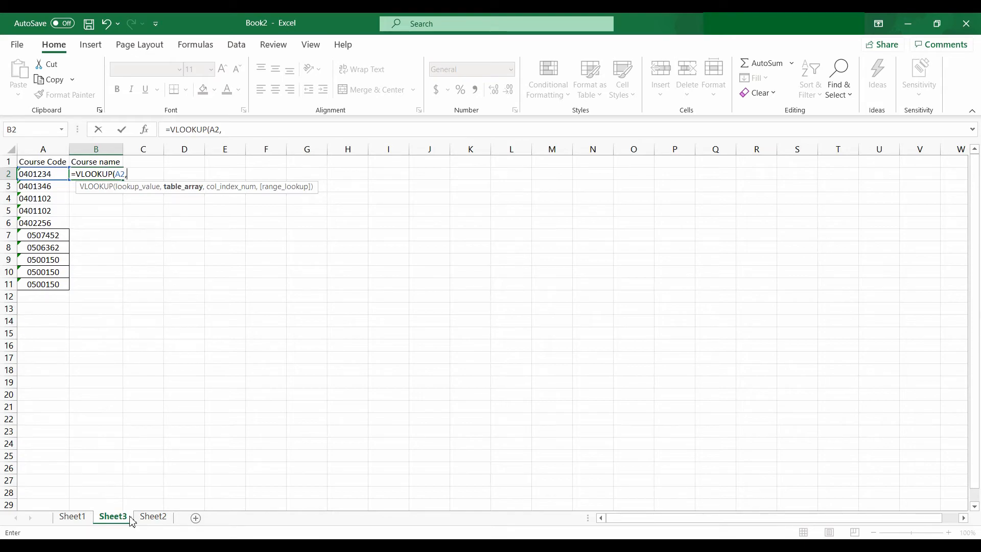
Step: Complete the VLOOKUP with table array Sheet2!A2:B299, column index 2 and FALSE for an exact match
left_click(148, 517)
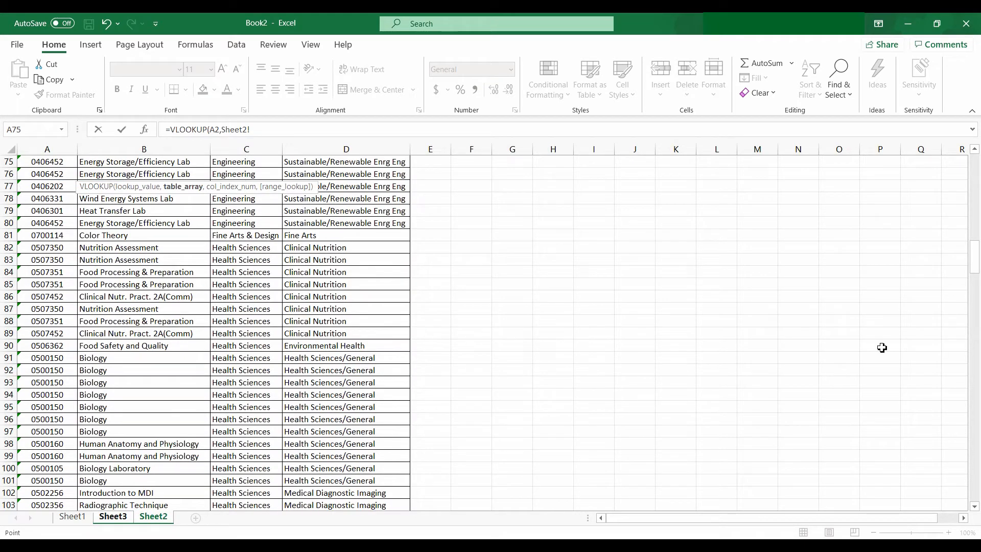
left_click_drag(974, 267, 975, 168)
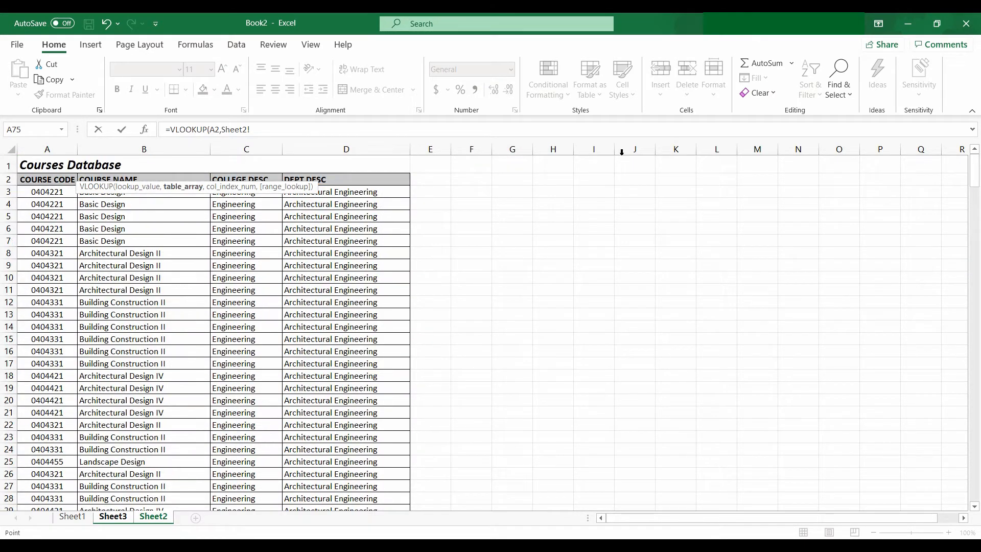
left_click_drag(32, 183, 203, 201)
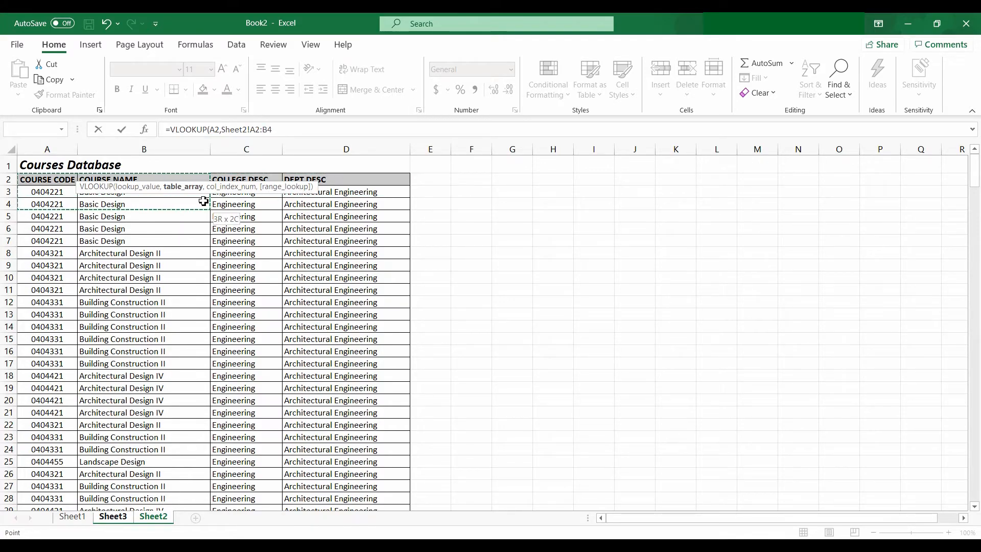
left_click_drag(203, 200, 187, 449)
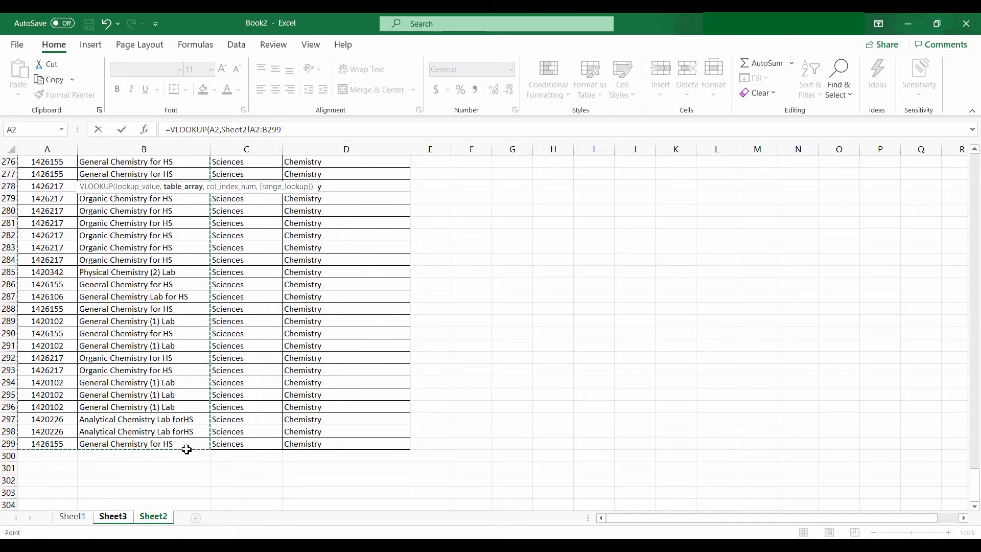
type(",2")
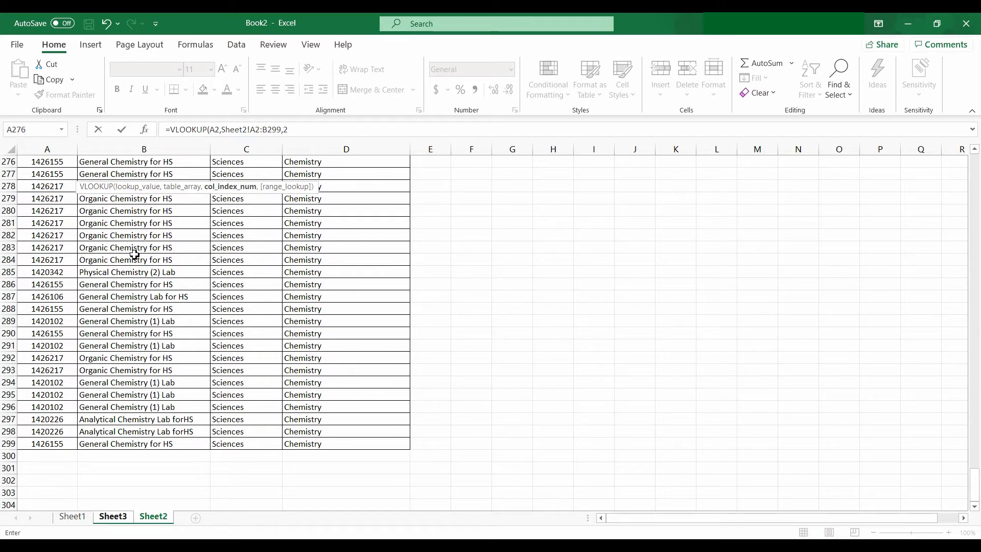
type(",f")
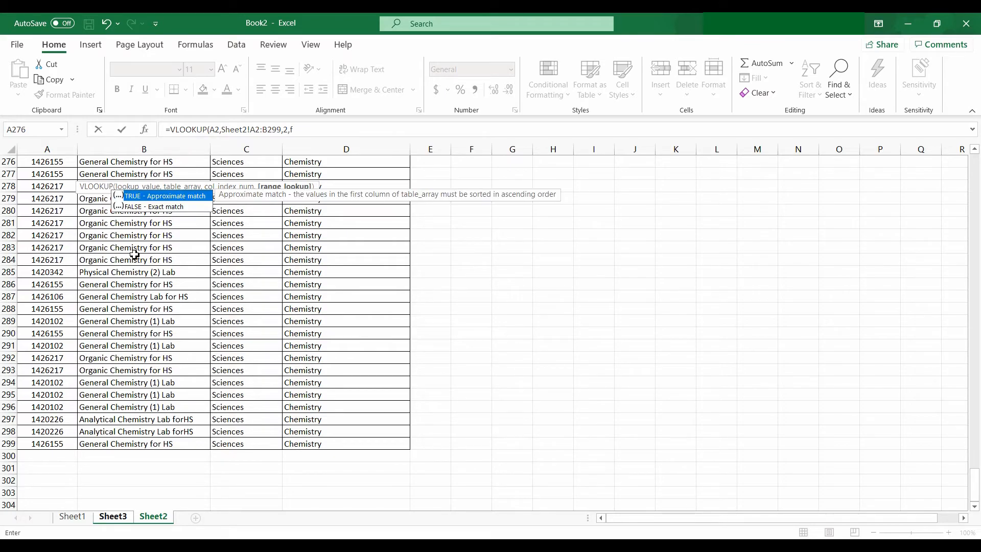
key("Tab")
key("Return")
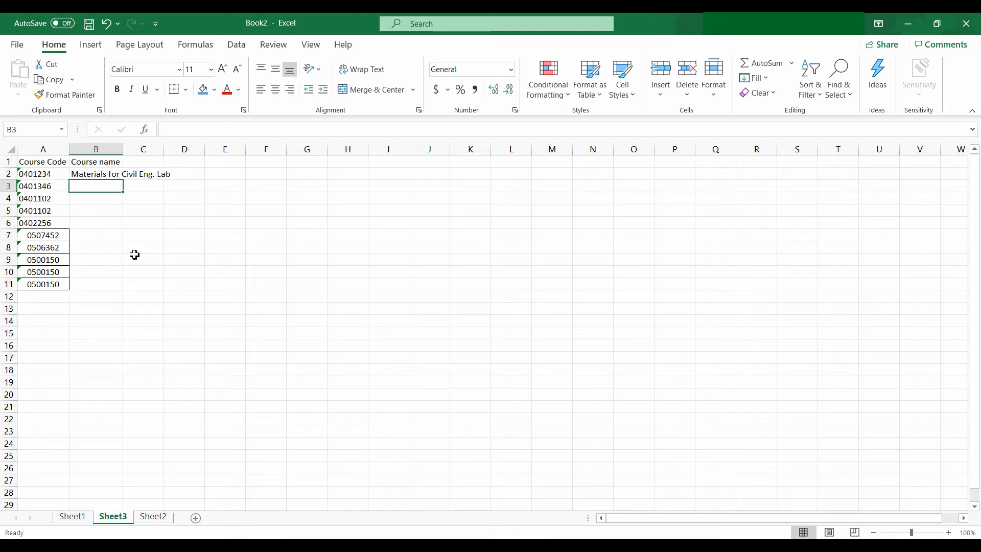
Step: Widen column B of Sheet3 so the full course name in B2 fits
left_click_drag(122, 150, 189, 153)
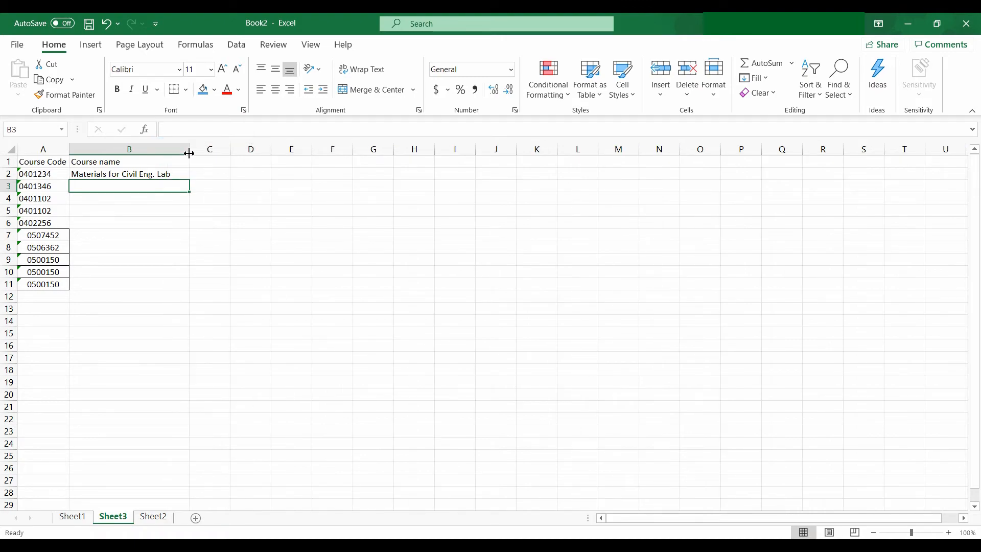
left_click(177, 175)
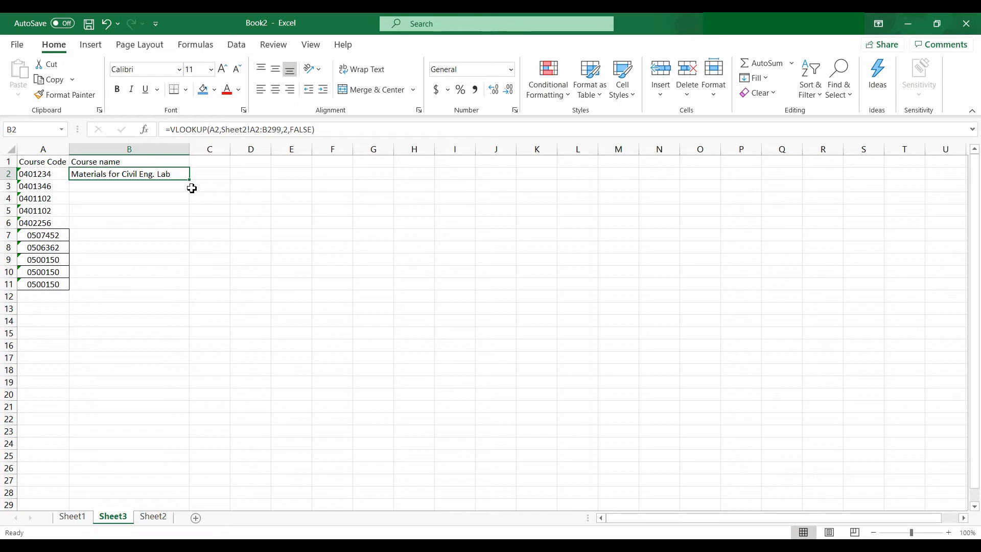
left_click_drag(477, 258, 886, 508)
left_click(774, 436)
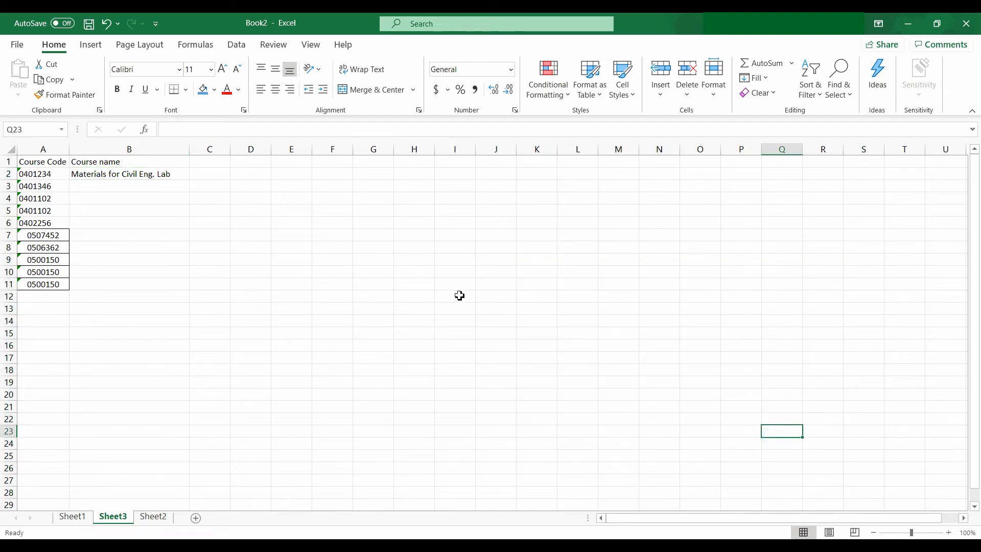
Step: Fill the VLOOKUP formula from B2 down to B11 and inspect the copied formulas in B11 and B5
left_click(949, 532)
left_click(948, 532)
left_click(948, 532)
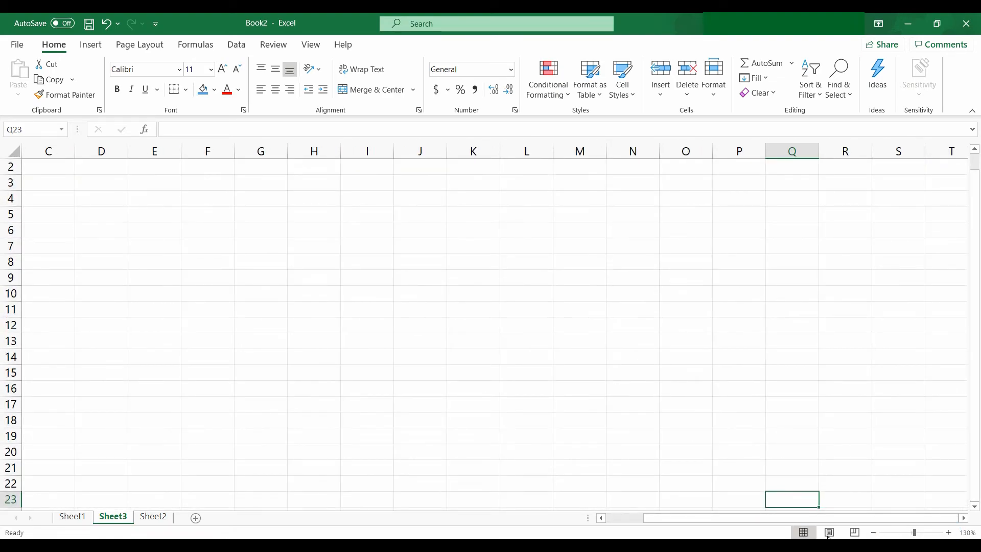
left_click_drag(826, 518, 788, 518)
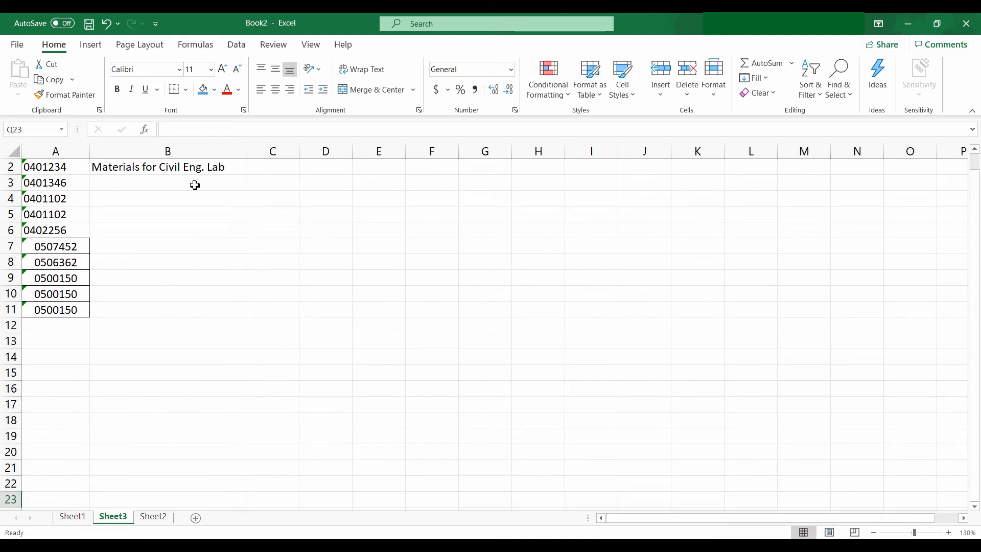
left_click(204, 170)
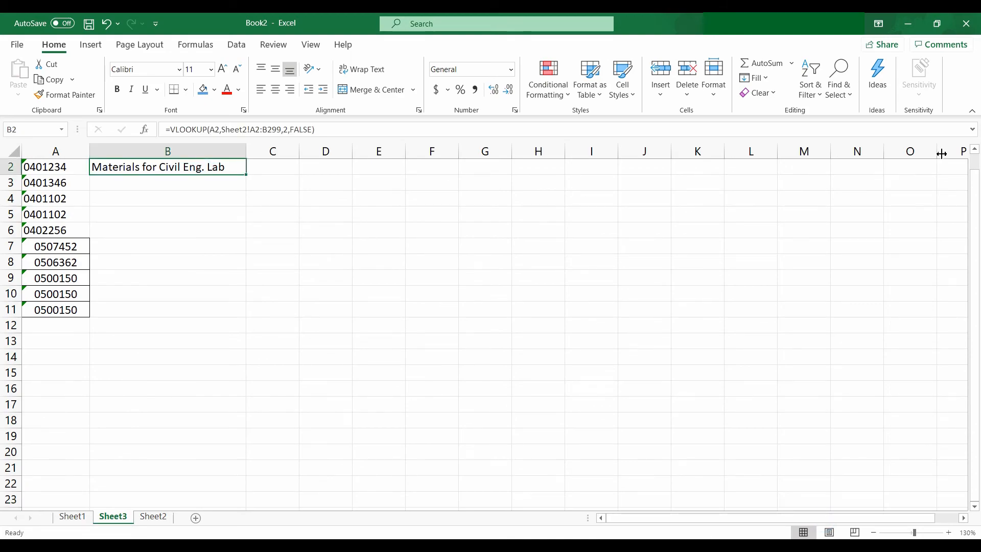
left_click(974, 148)
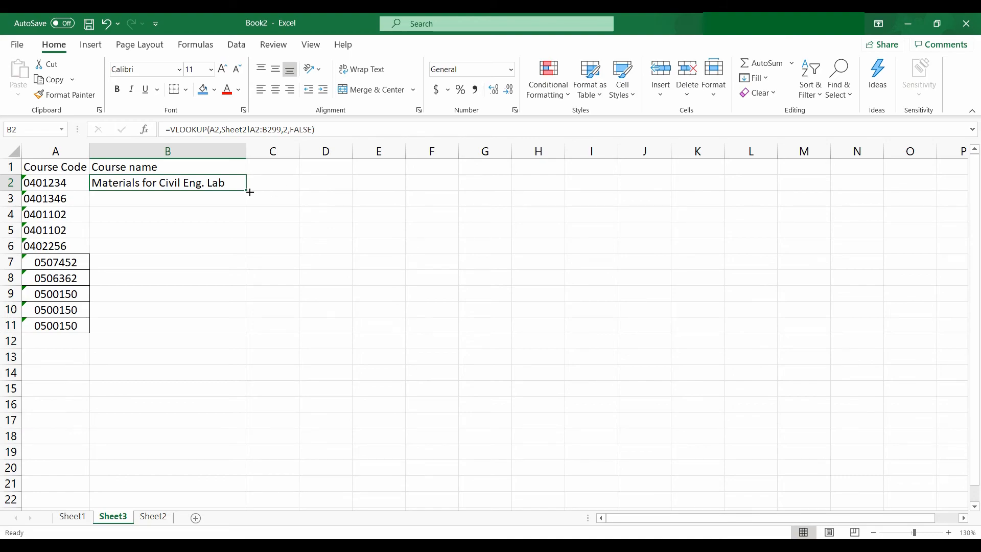
left_click_drag(249, 192, 248, 331)
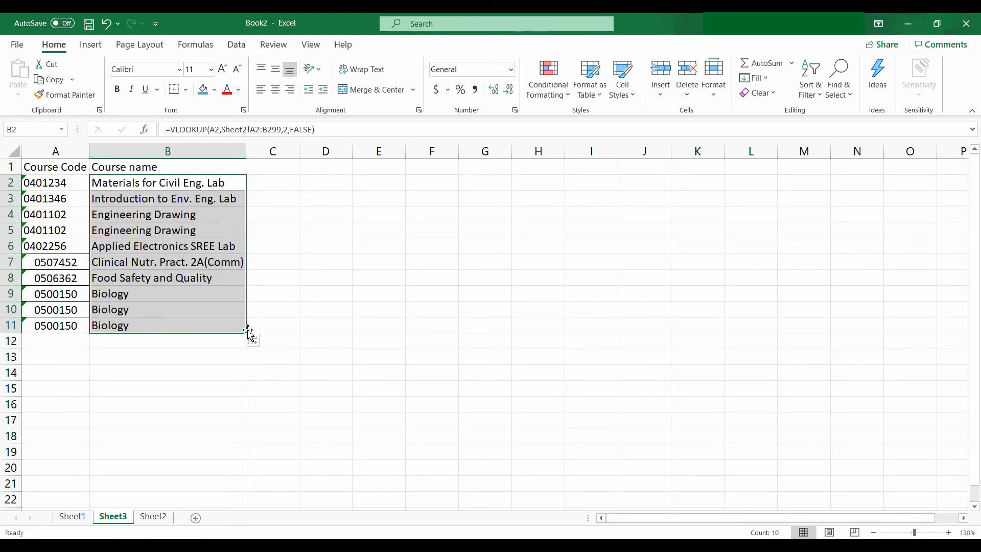
left_click_drag(83, 181, 65, 321)
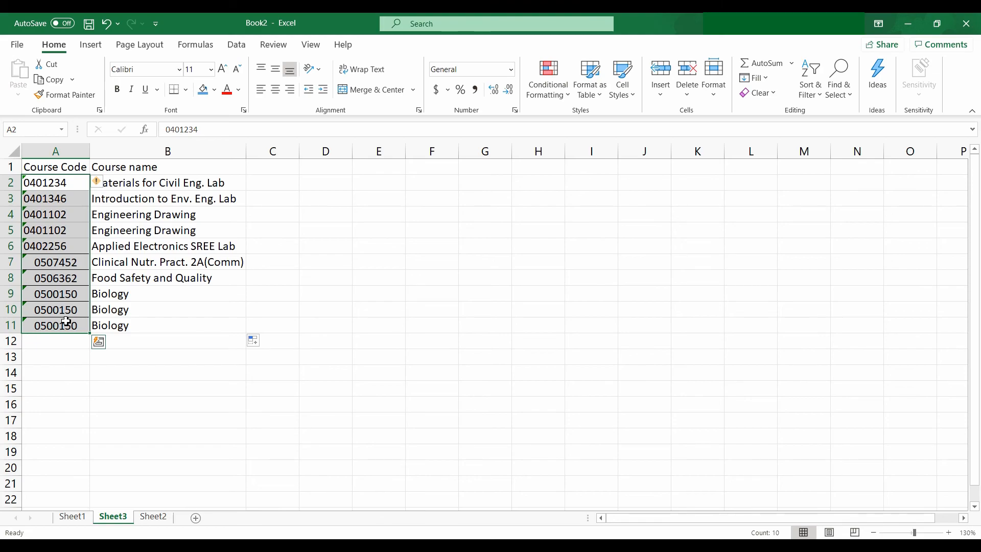
left_click(108, 324)
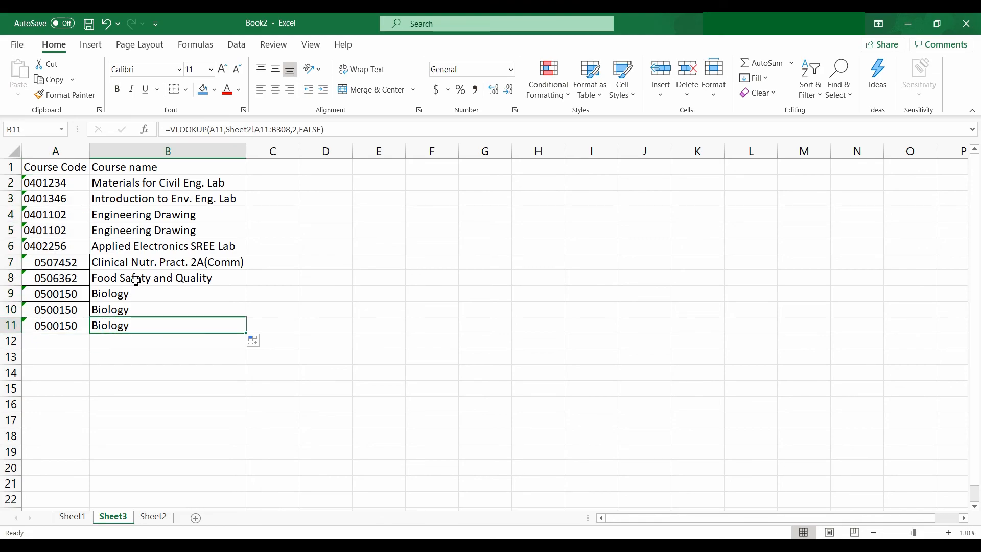
left_click(158, 234)
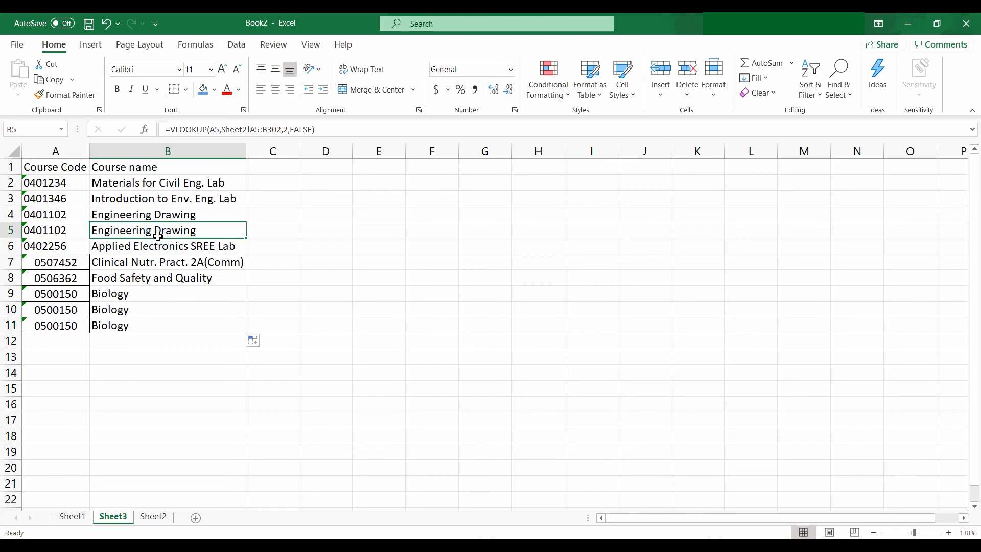